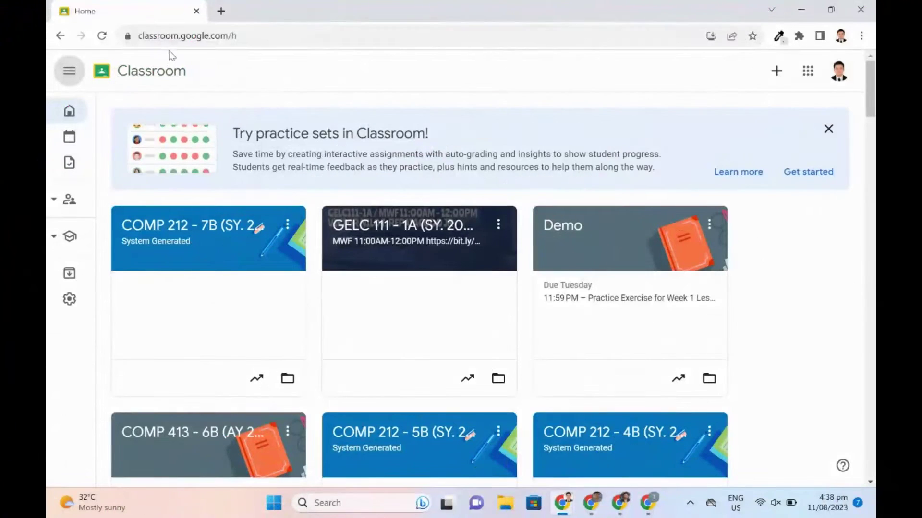
Create a new practice set titled 'Ohm's Law' and begin editing its first question
click(80, 76)
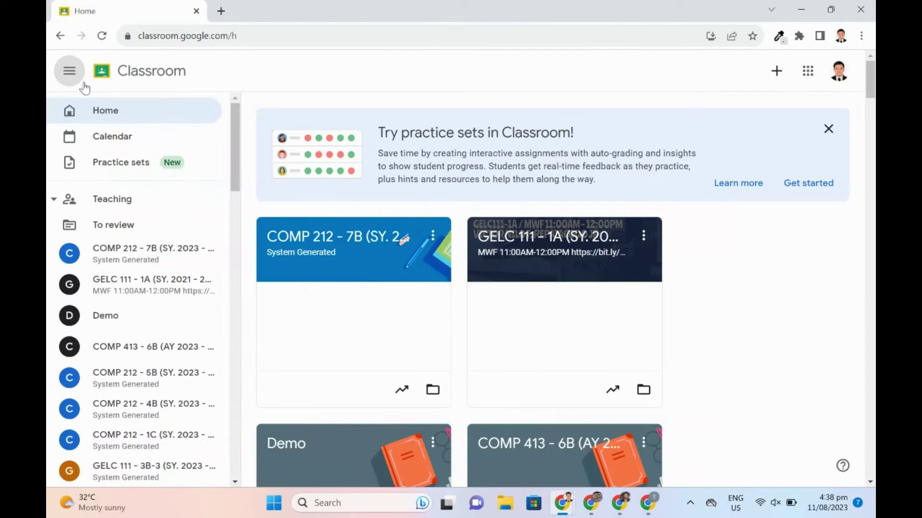
click(123, 159)
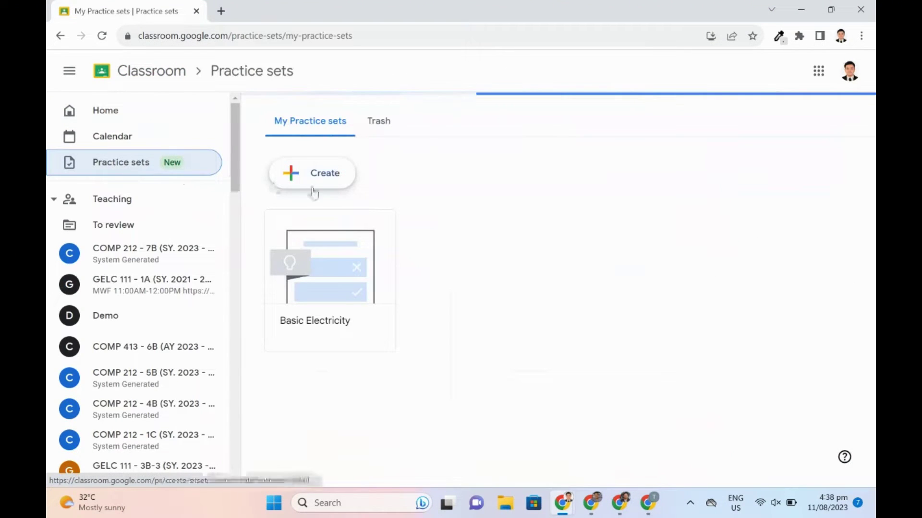
click(342, 185)
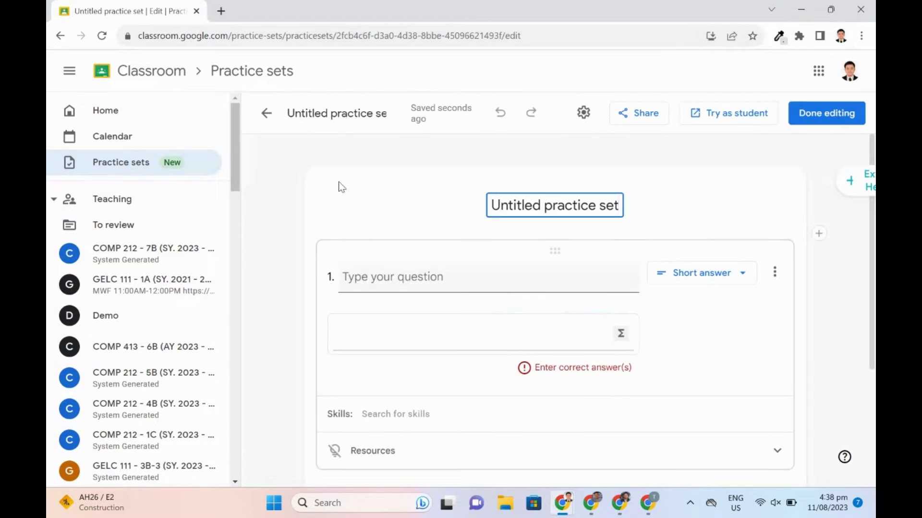
text(Ohm's Law)
scroll(607, 211, down, 4)
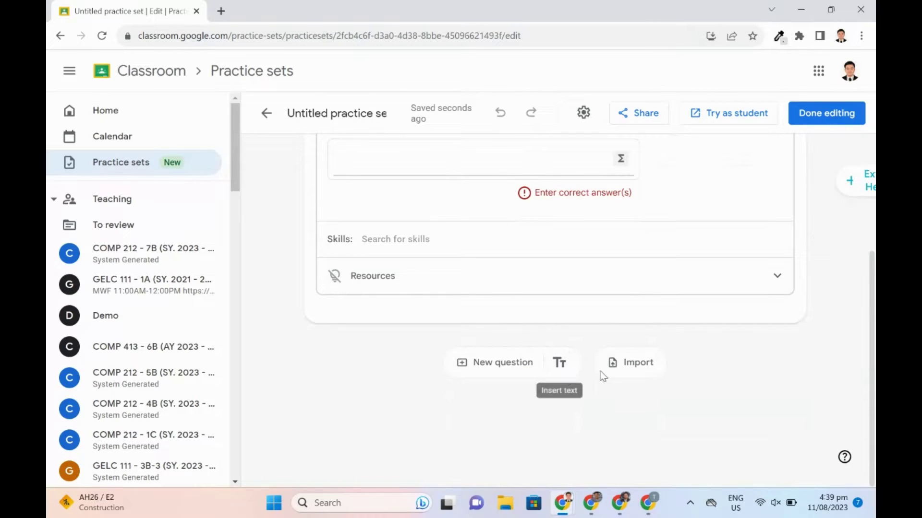
scroll(648, 350, up, 4)
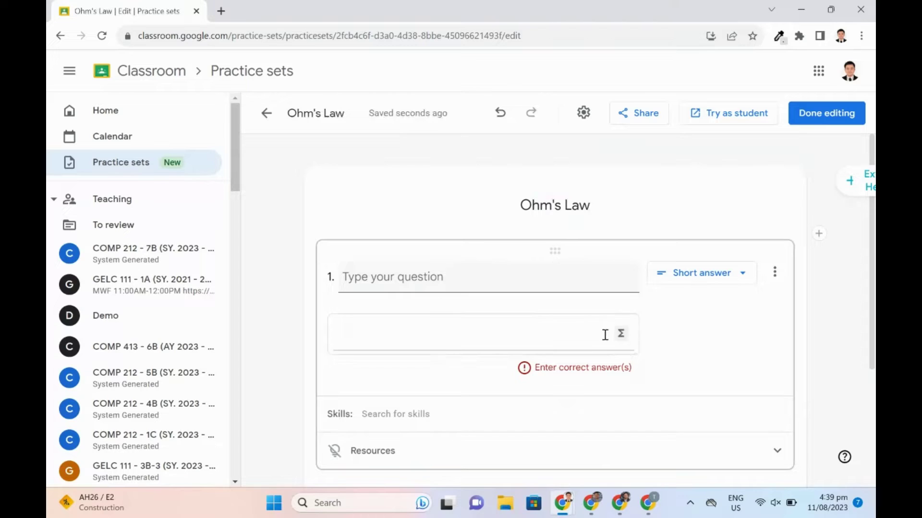
click(525, 282)
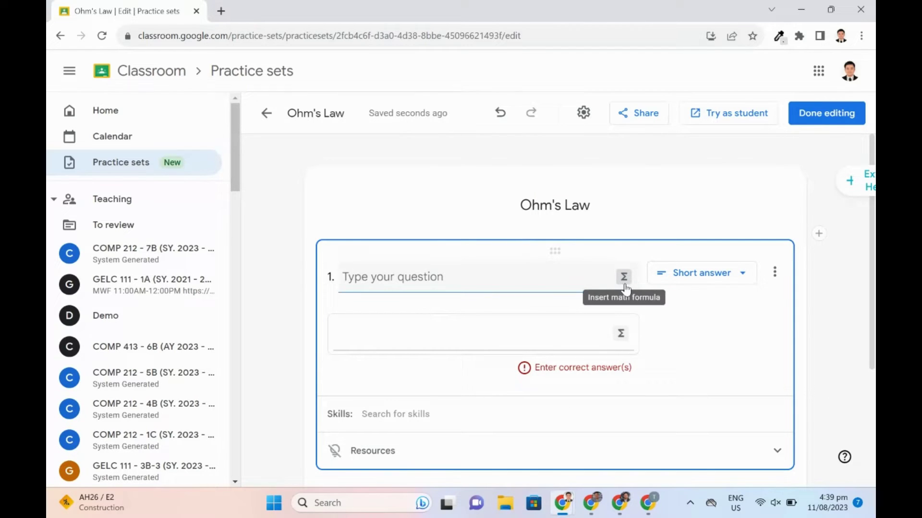
Write question 1: 'In a circuit, what do we call the opposition to the flow of current'
click(705, 275)
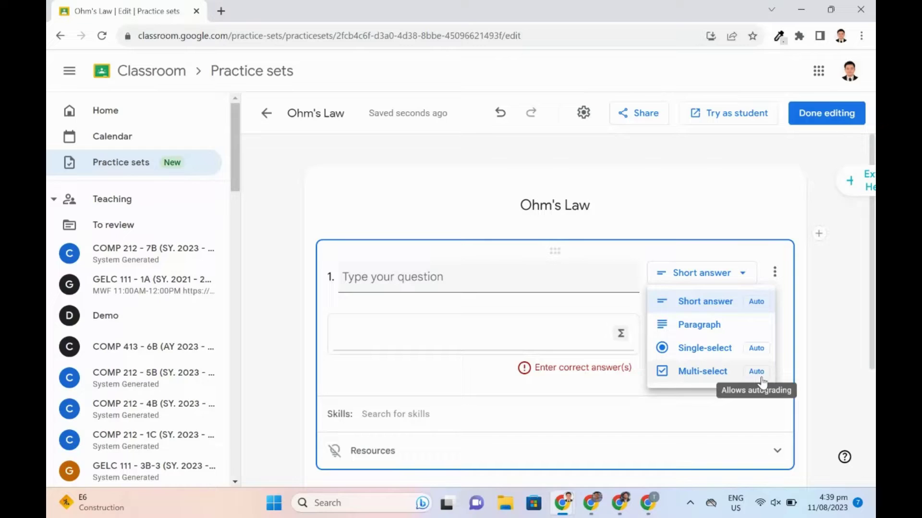
click(438, 273)
click(435, 275)
text(In)
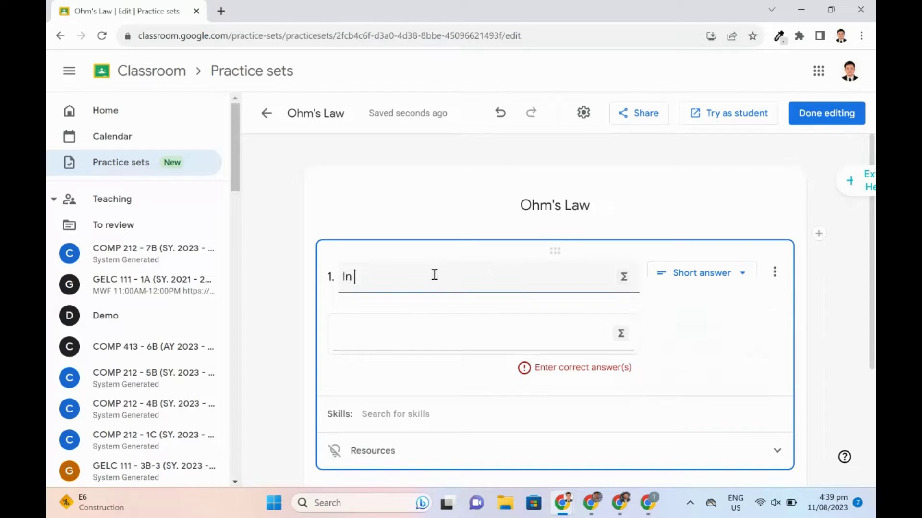
text( a circuit, what do we call the opposition to the flow of current?)
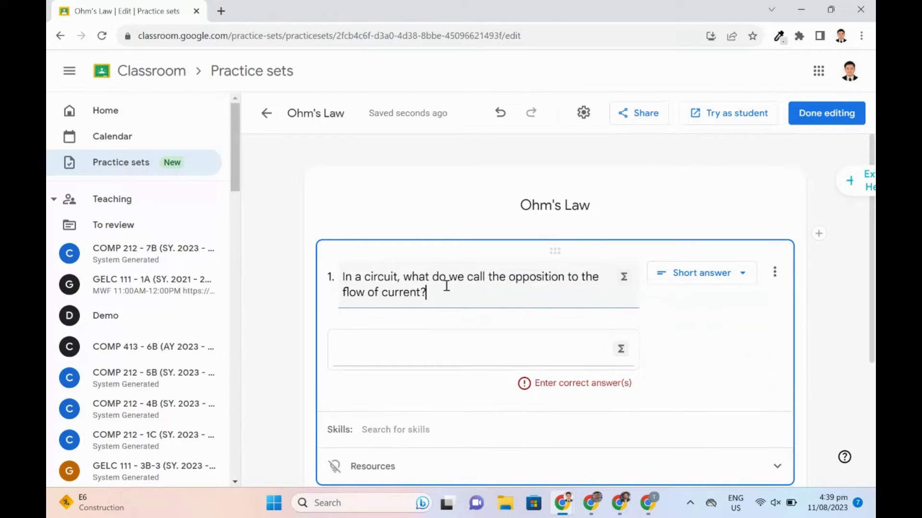
Make it single-select with options Conductance, Resistance, Voltage, Current, with Resistance correct
click(702, 273)
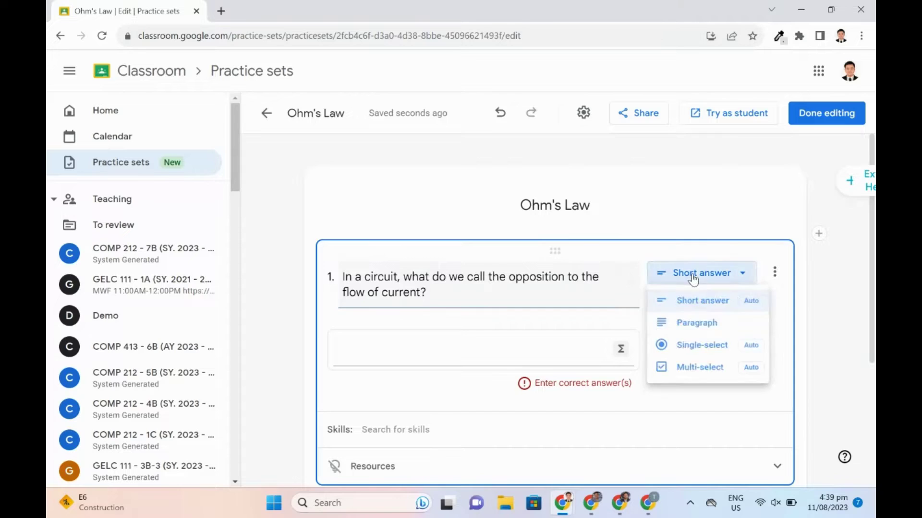
click(686, 345)
click(413, 350)
key(ctrl+a)
text(Conductance)
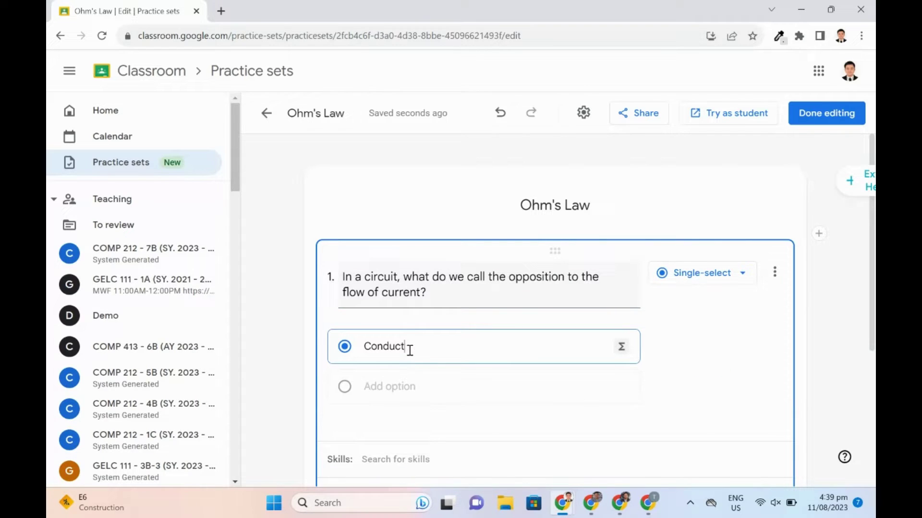
key(Return)
text(Resistance)
key(Return)
text(Voltage)
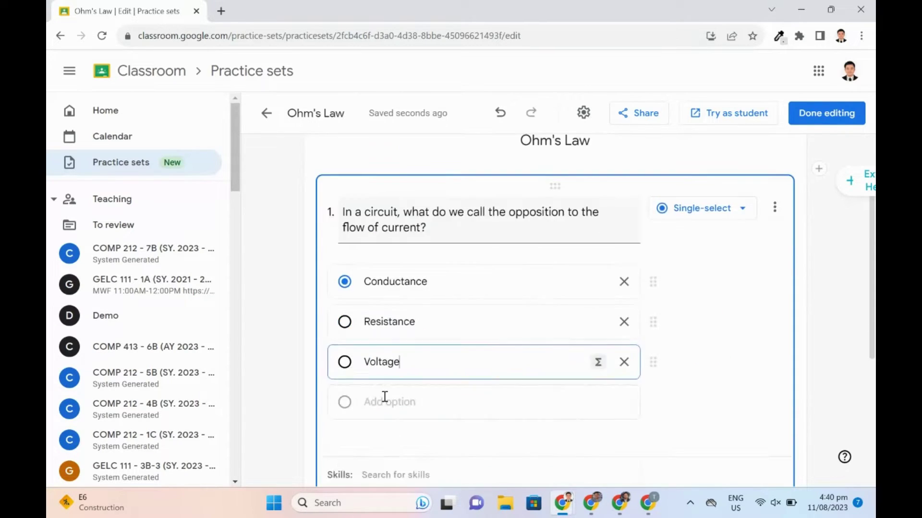
key(Return)
text(Current)
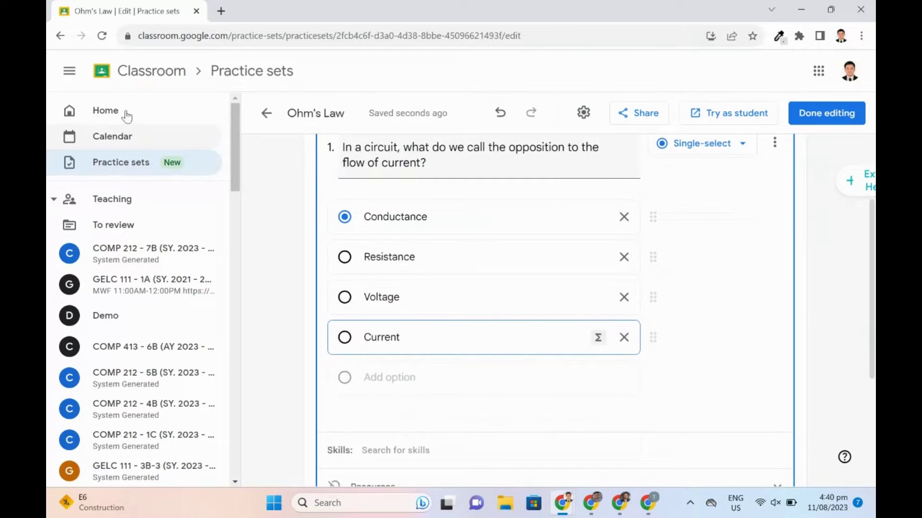
click(70, 71)
click(272, 257)
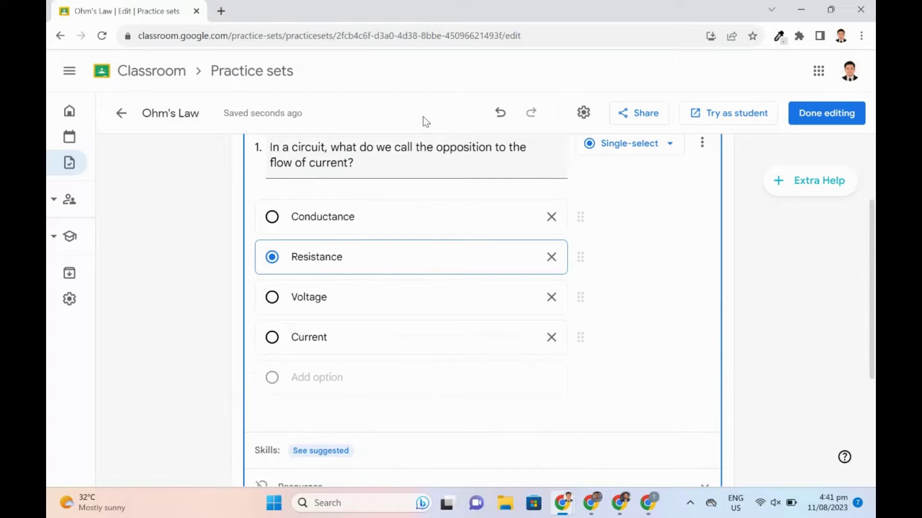
Attach the suggested Ohm's law skill to question 1 and preview its Explainer and Video resources
scroll(506, 239, down, 2)
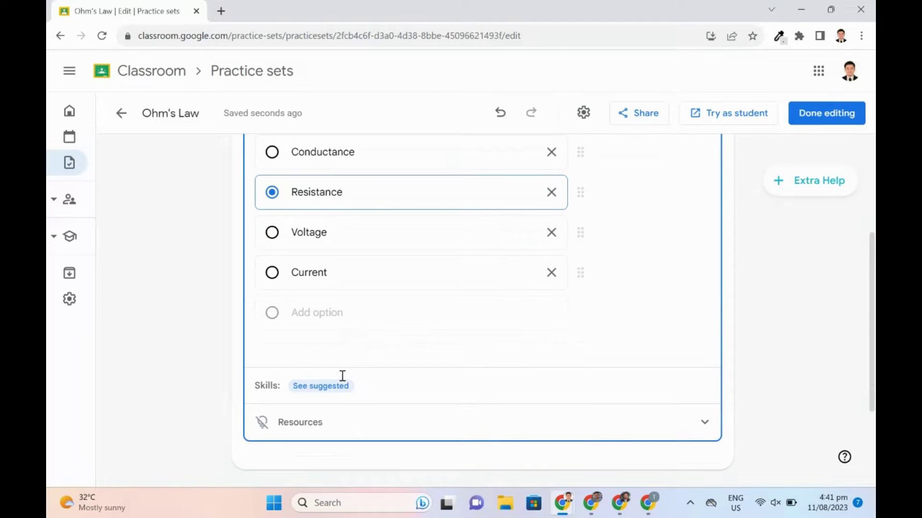
click(320, 386)
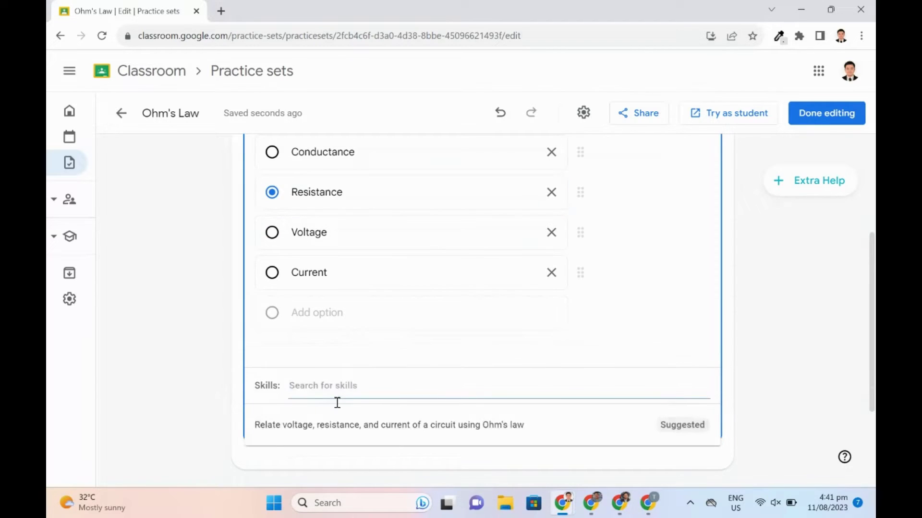
click(330, 430)
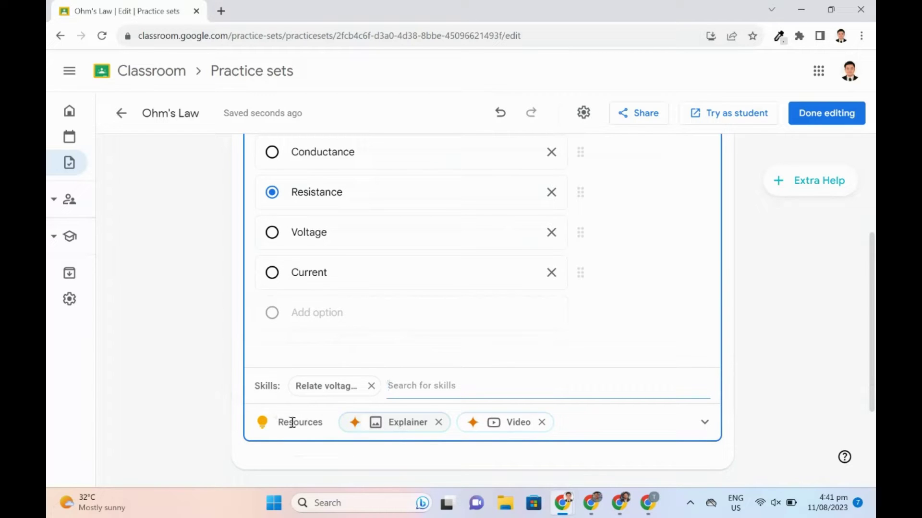
click(386, 428)
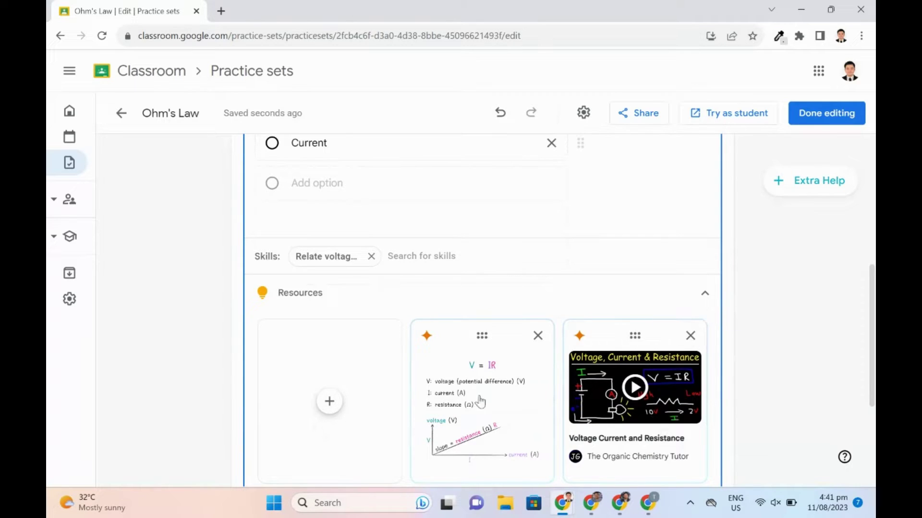
click(330, 403)
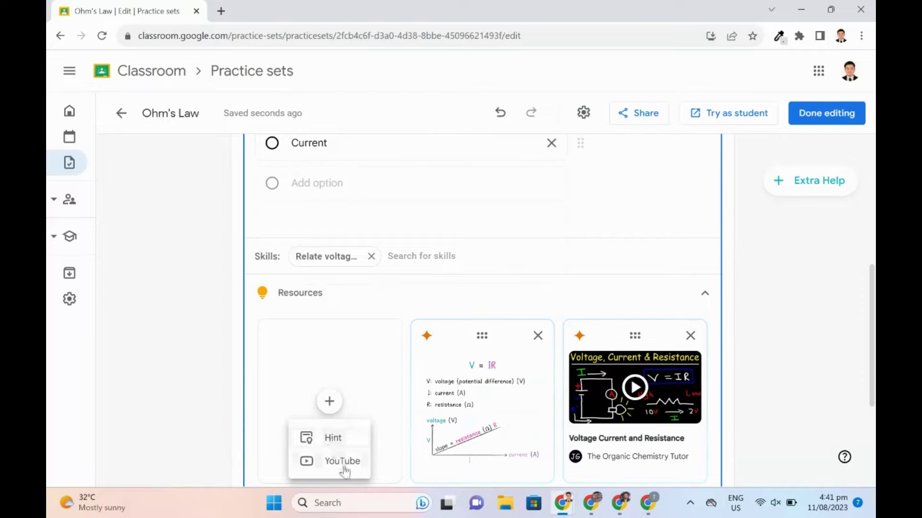
click(705, 295)
Add a text block: 'For the next items, provide your complete solutions.'
click(705, 295)
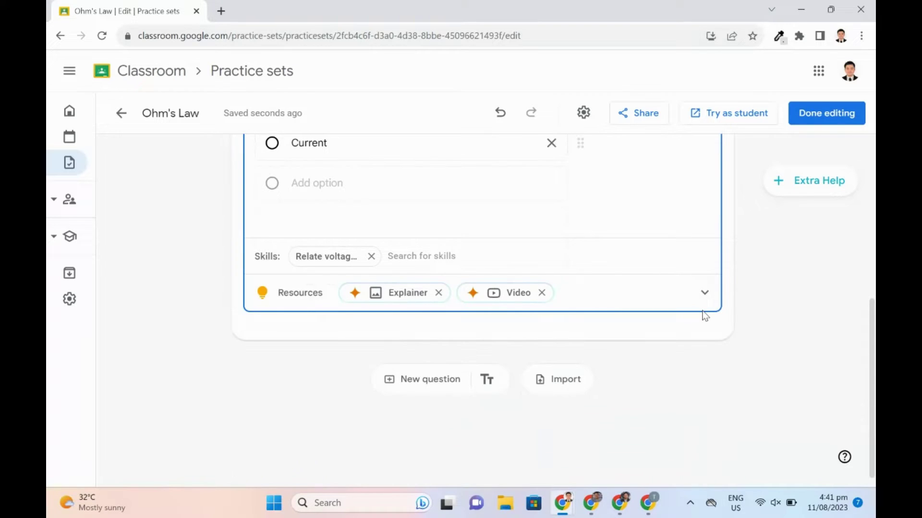
click(486, 381)
text(For the )
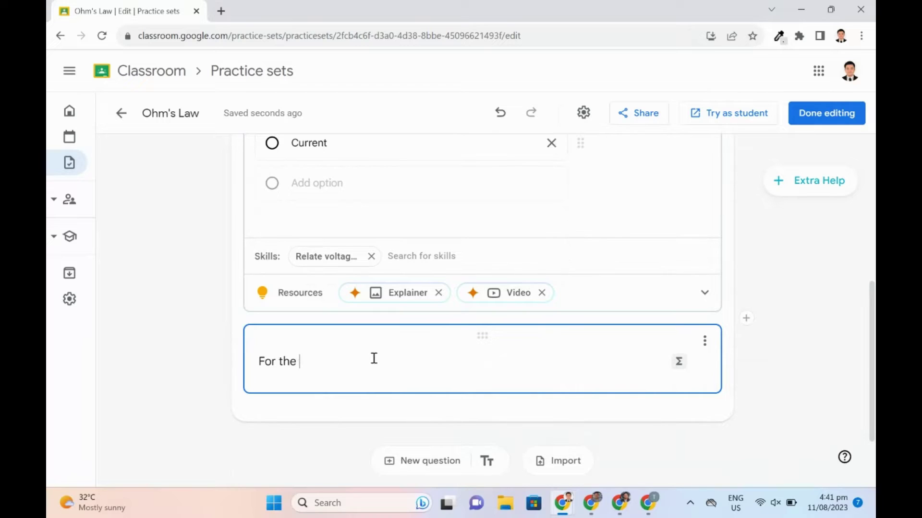
text(next items, provide your complete solutions.)
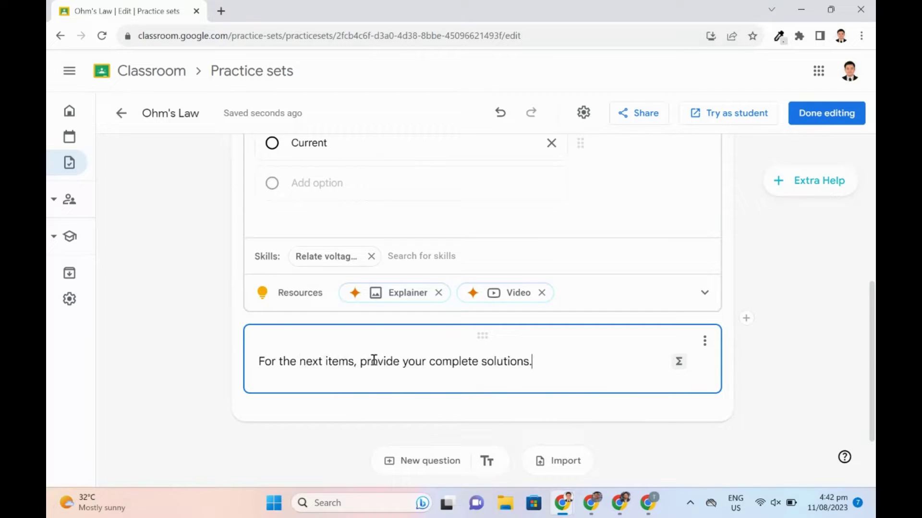
Add question 2: 'If a 12 Ω resistor is carrying a current of 2.5A. How much is its voltage?'
scroll(418, 333, down, 2)
click(453, 402)
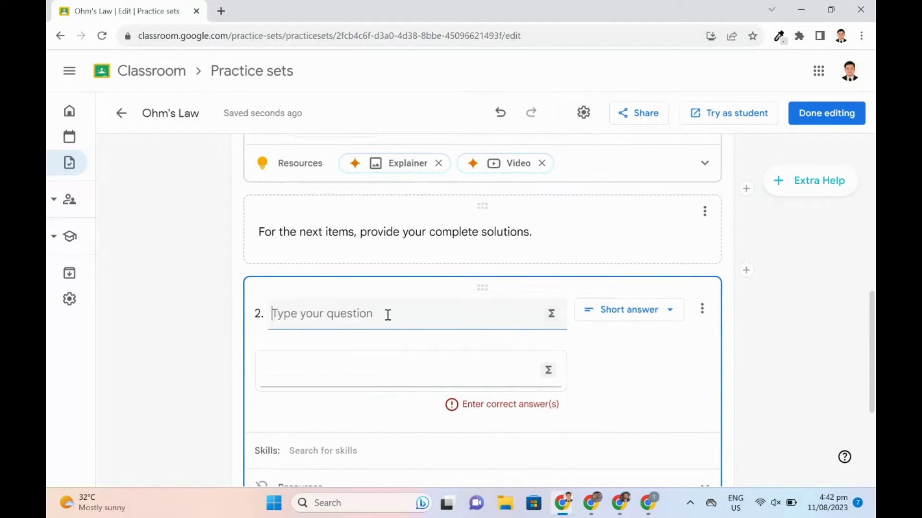
text(If a 12)
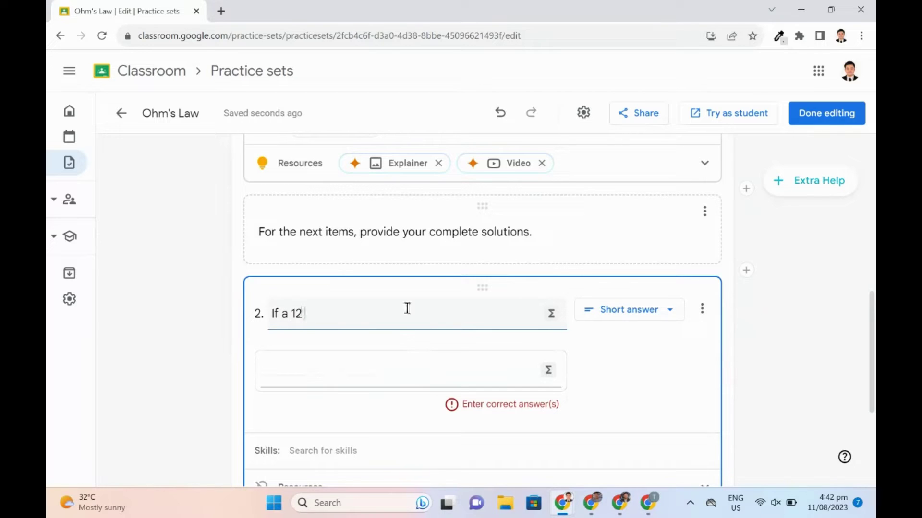
text( Ω resistor is carrying a curr)
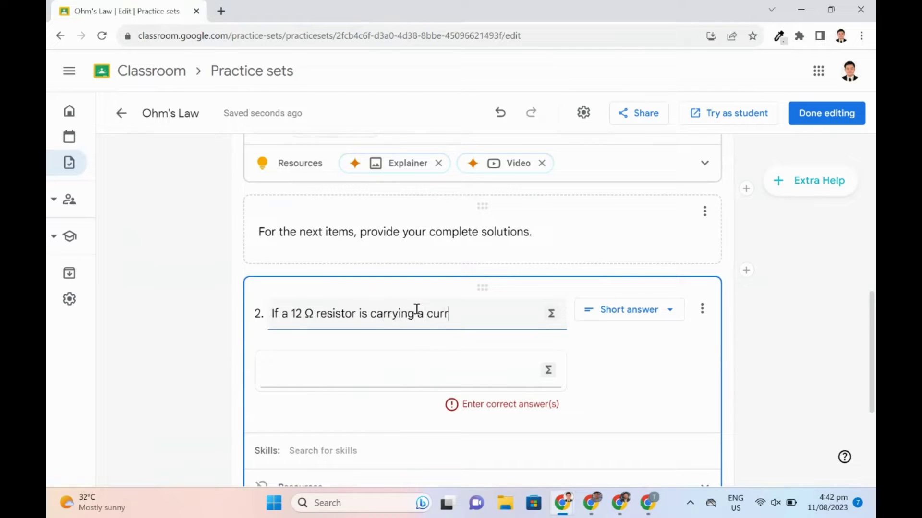
text(ent of 2.5A. How much is its voltage?)
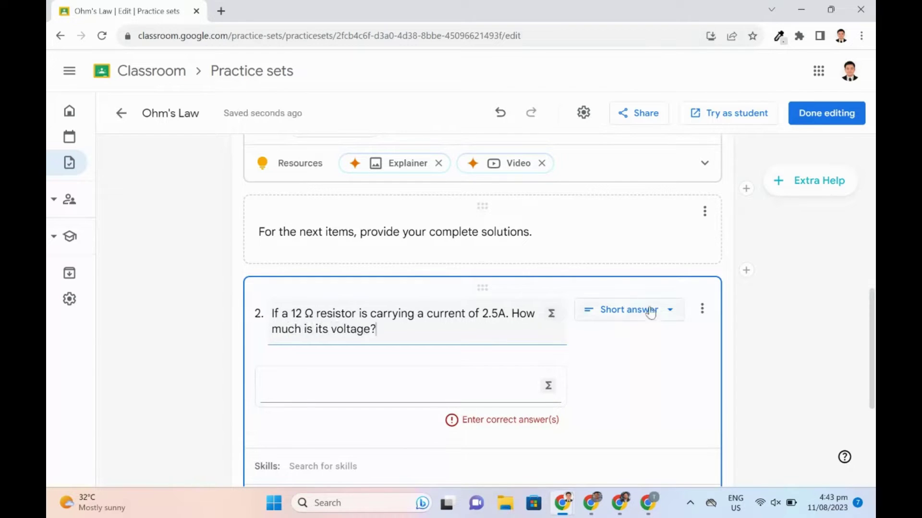
Enter accepted answers 30, thirty, 30v, 30 volts and thirty volts
click(344, 385)
text(30)
key(Return)
text(thirty)
key(Return)
text(30v)
key(Return)
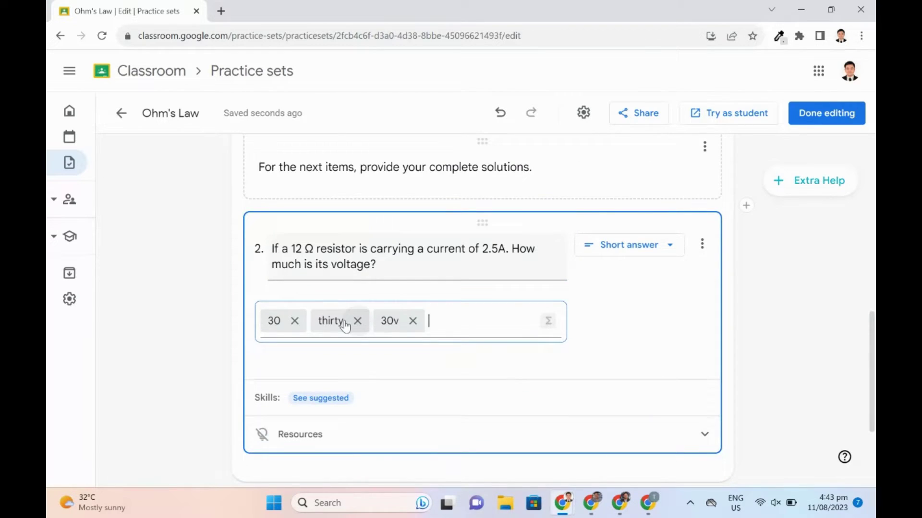
text(30 volts)
key(Return)
text(thirty volts)
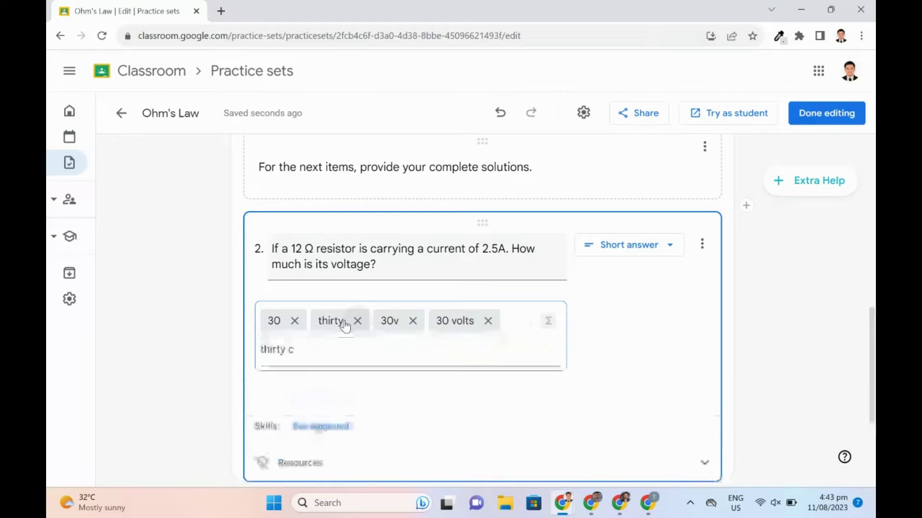
key(Return)
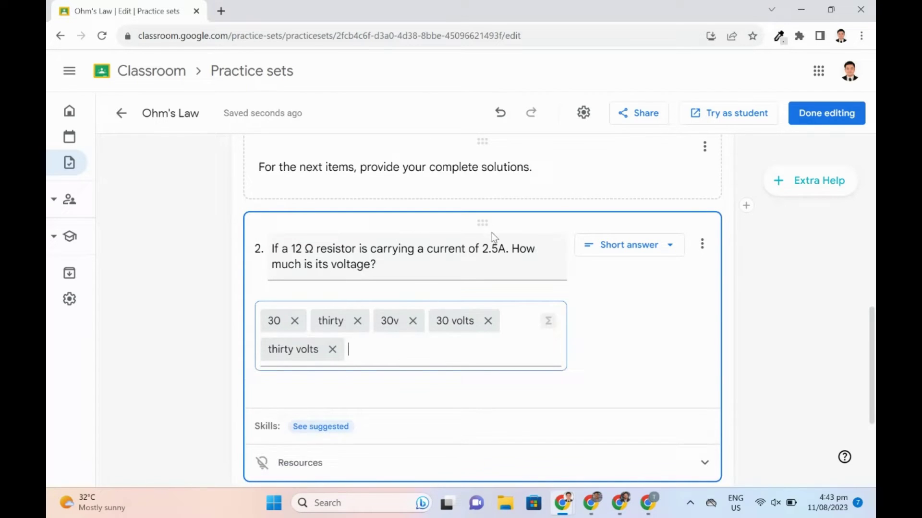
Enable Allow equivalent answers, then tag question 2 with a suggested skill and the series-circuit Ohm's law skill
click(594, 119)
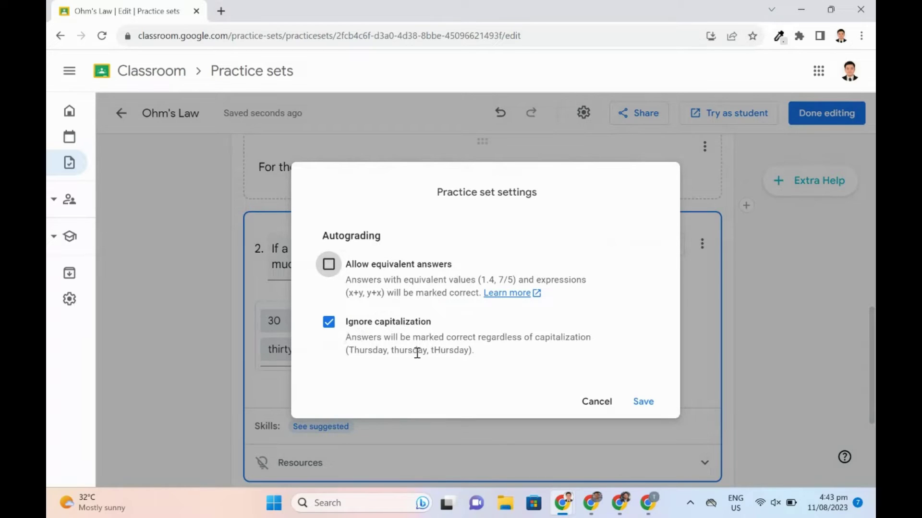
click(329, 265)
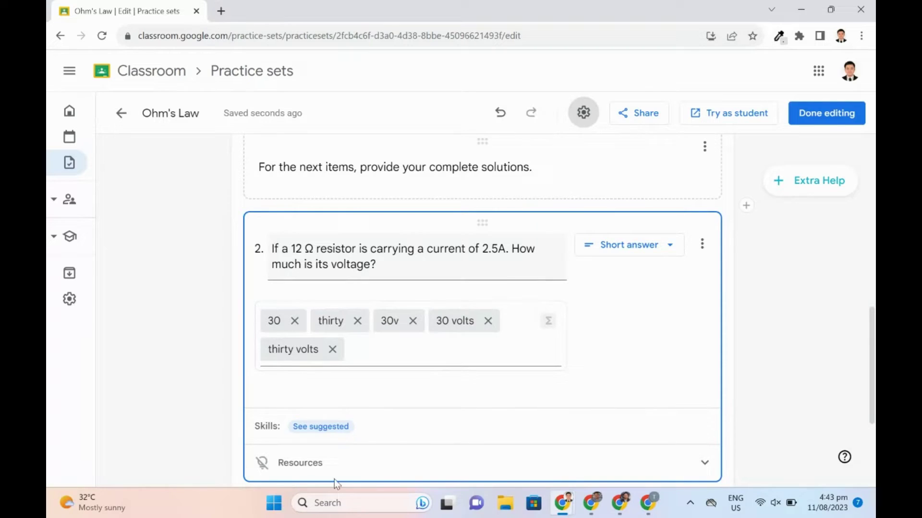
click(320, 426)
click(336, 457)
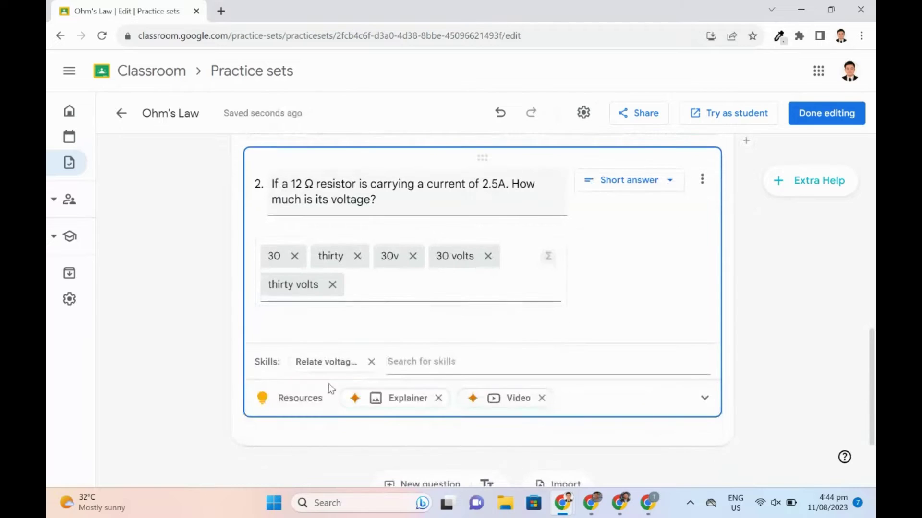
text(sero)
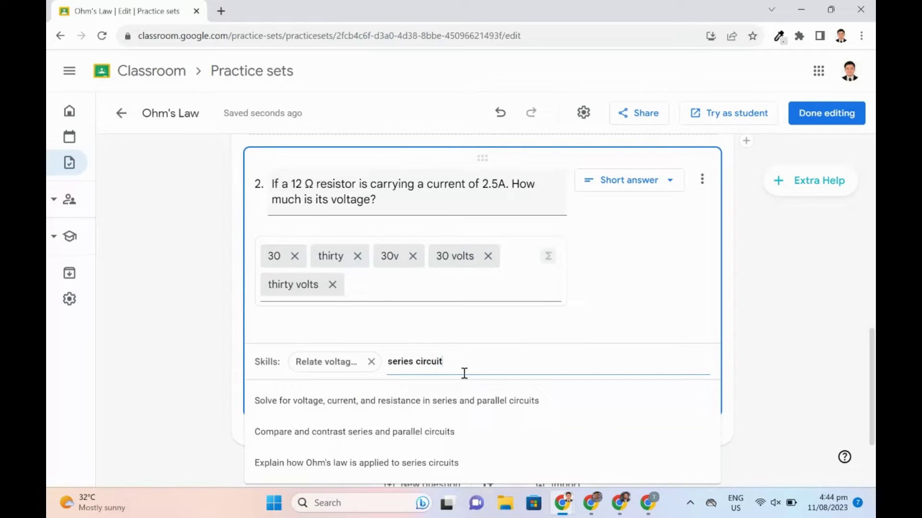
click(462, 454)
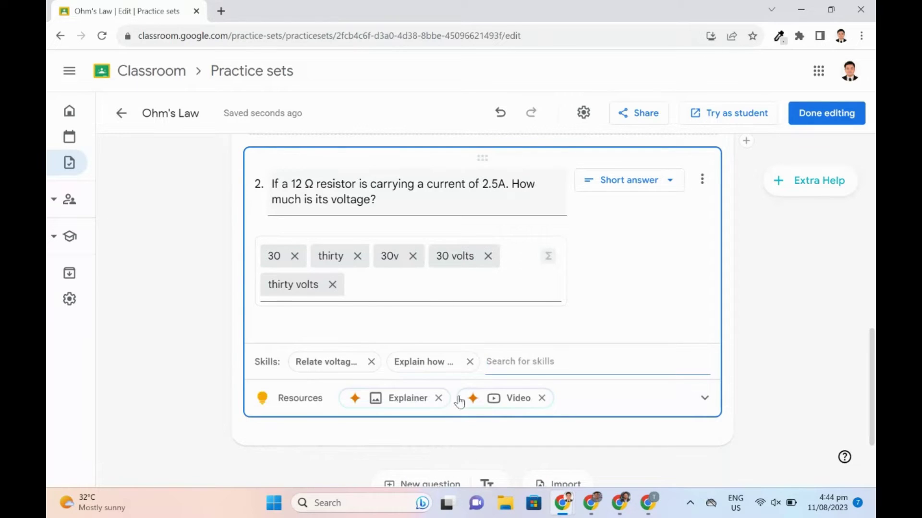
Open Extra Help for the question and delete two existing resources
click(780, 190)
scroll(802, 296, down, 5)
scroll(800, 294, down, 10)
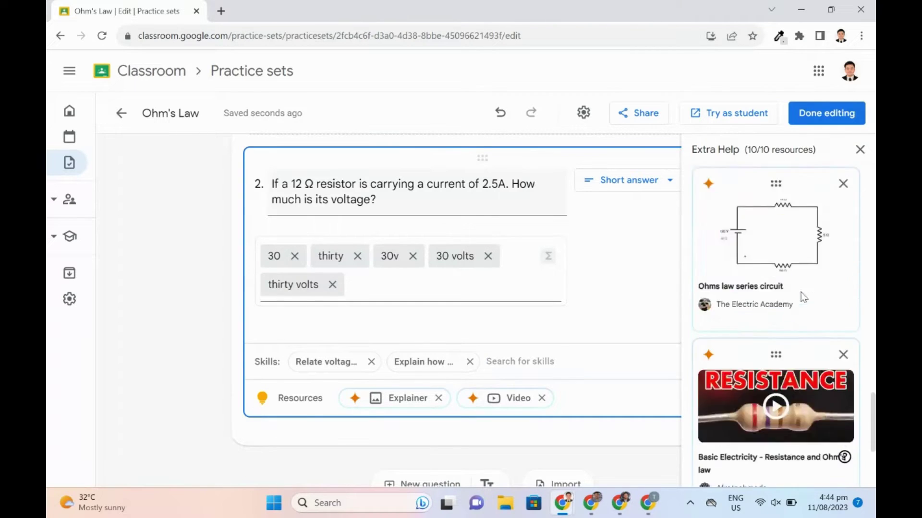
scroll(870, 369, up, 5)
scroll(869, 369, up, 5)
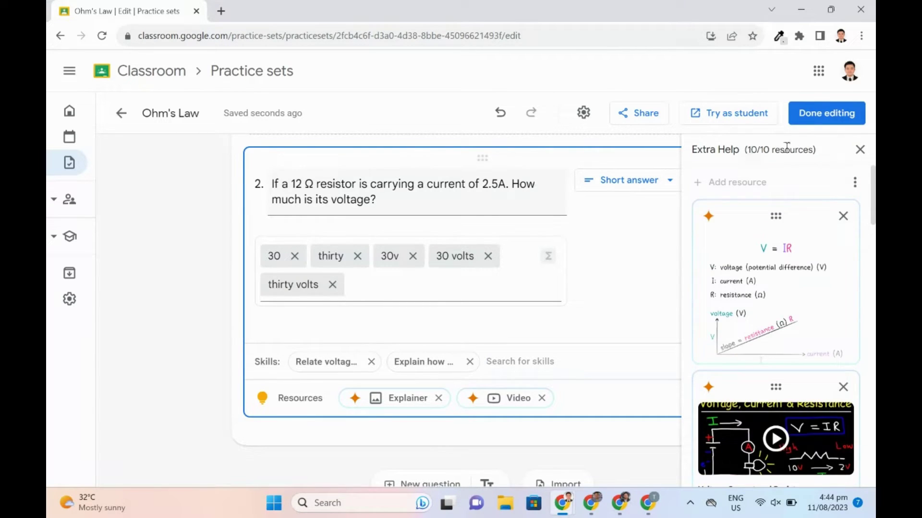
scroll(845, 240, down, 1)
scroll(842, 226, up, 1)
click(842, 216)
click(842, 216)
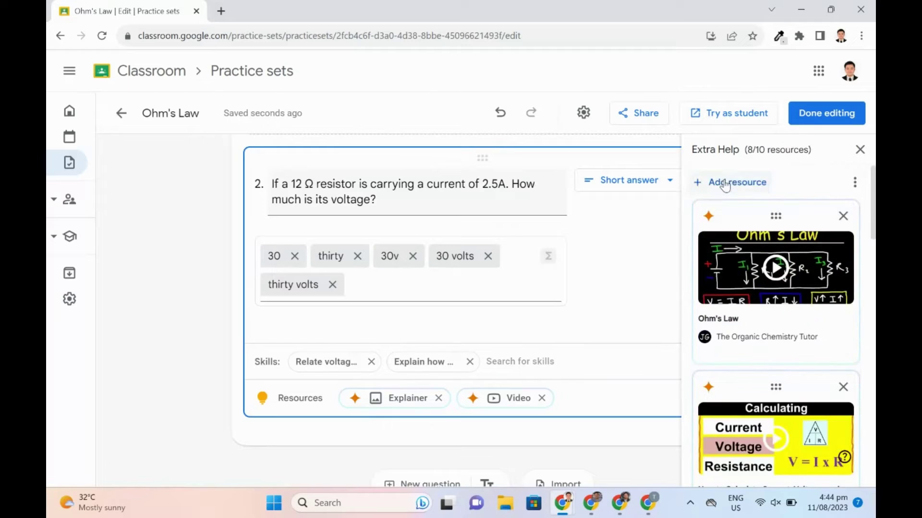
Add a V=I*R hint as an Extra Help resource
click(727, 182)
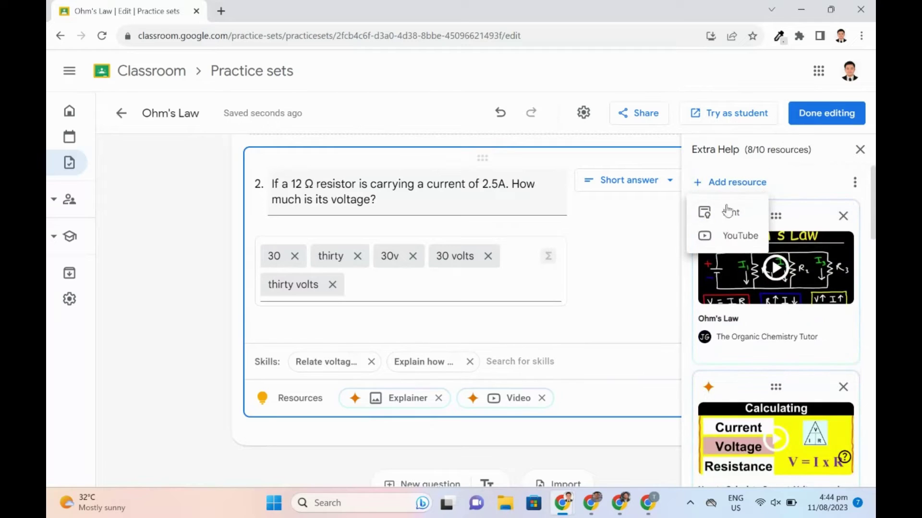
click(750, 213)
text(V=I*R)
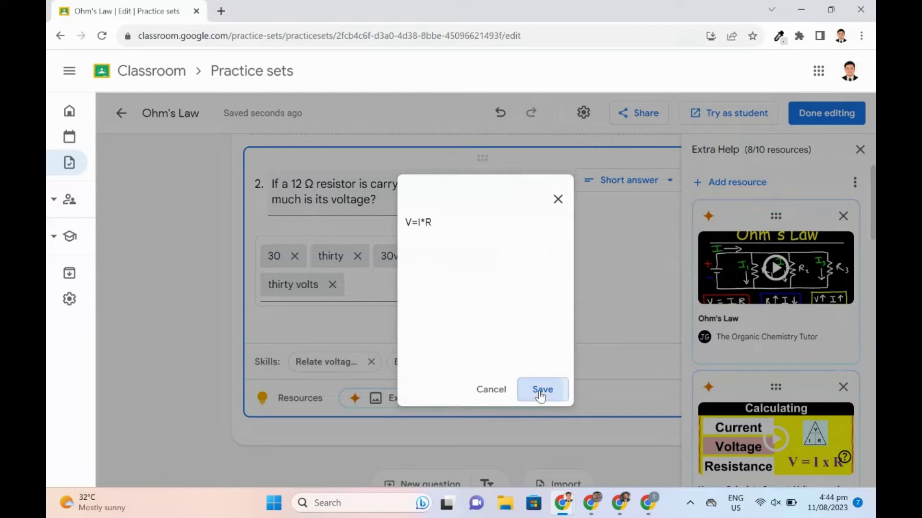
click(541, 390)
Search YouTube for 'ohms law' and add the What Is OHM'S Law video
click(715, 182)
click(745, 234)
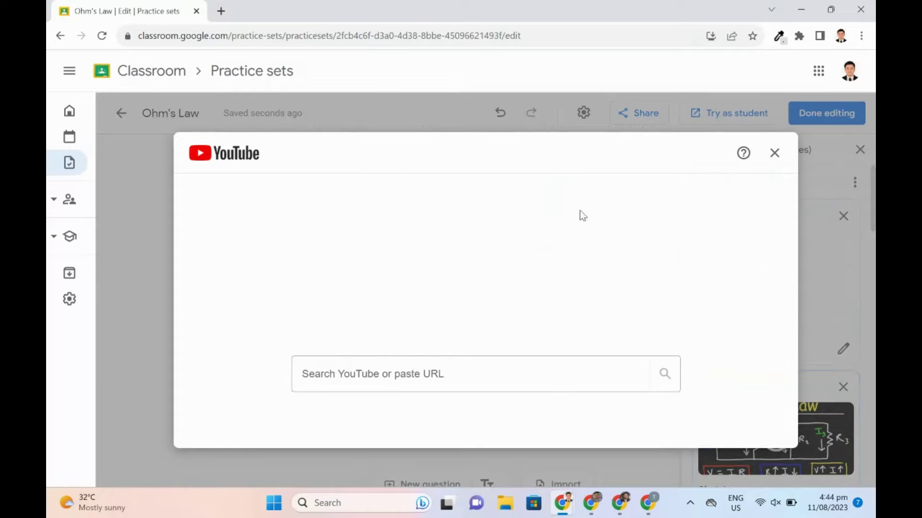
click(413, 371)
text(ohms law)
key(Return)
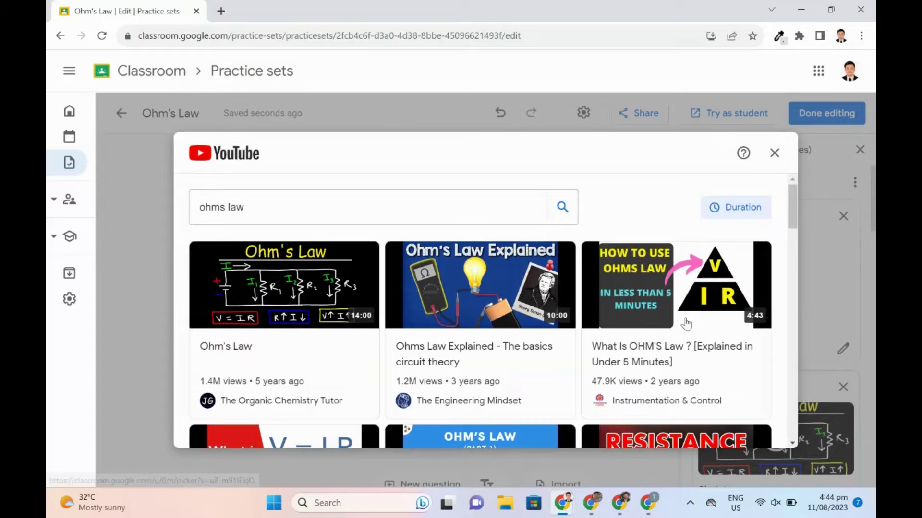
scroll(685, 323, down, 2)
click(685, 327)
click(744, 422)
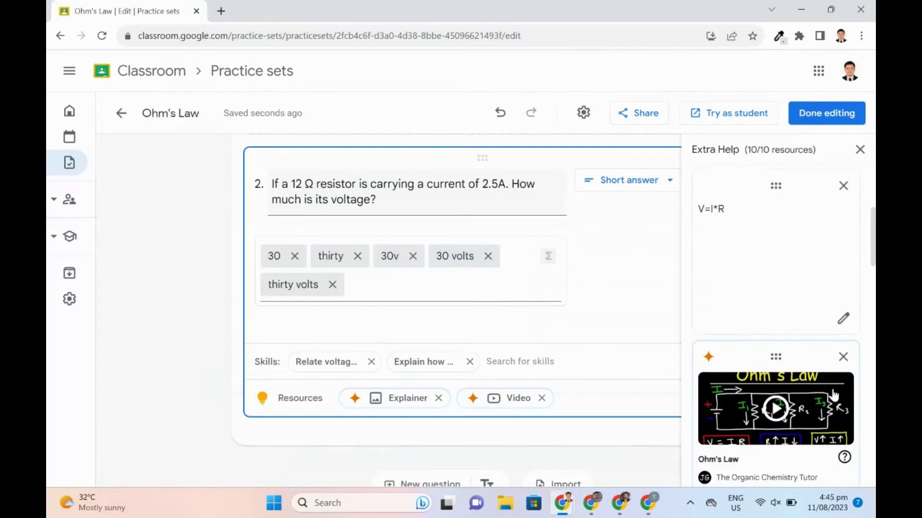
Close Extra Help and start importing questions from a Drive file
click(859, 150)
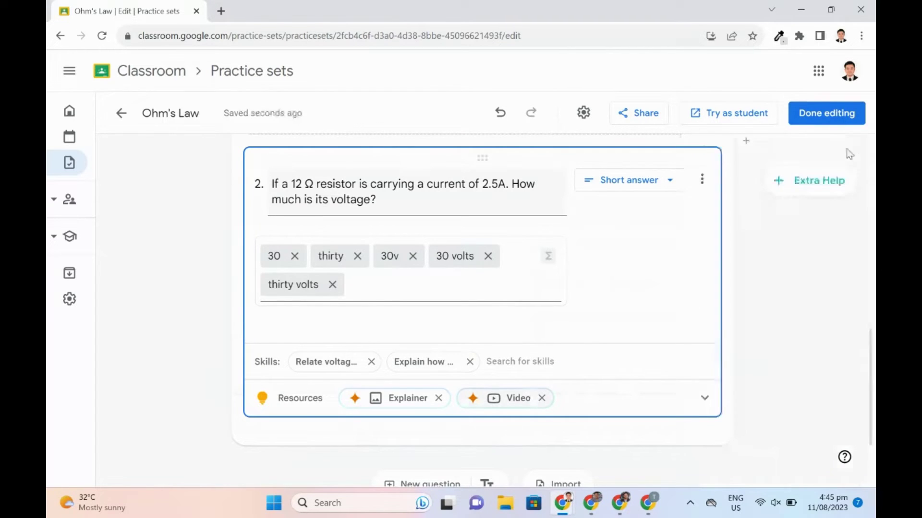
scroll(515, 405, down, 3)
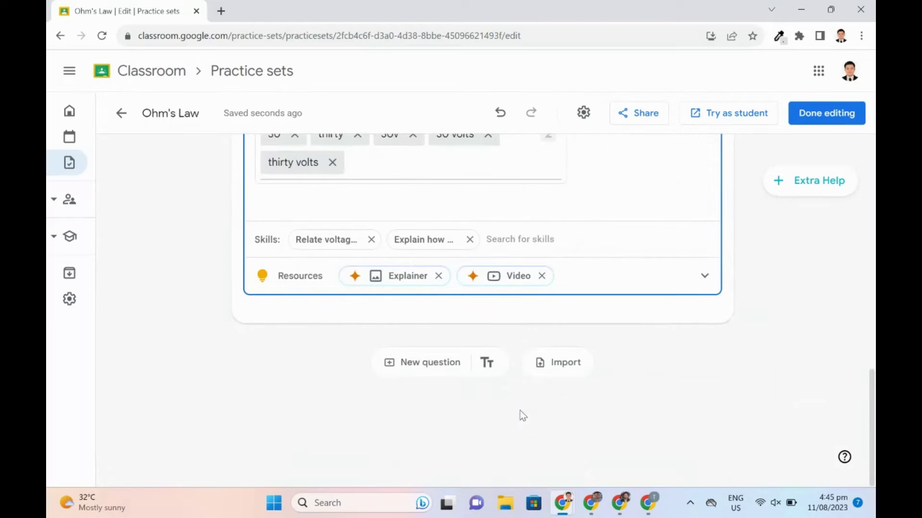
click(557, 367)
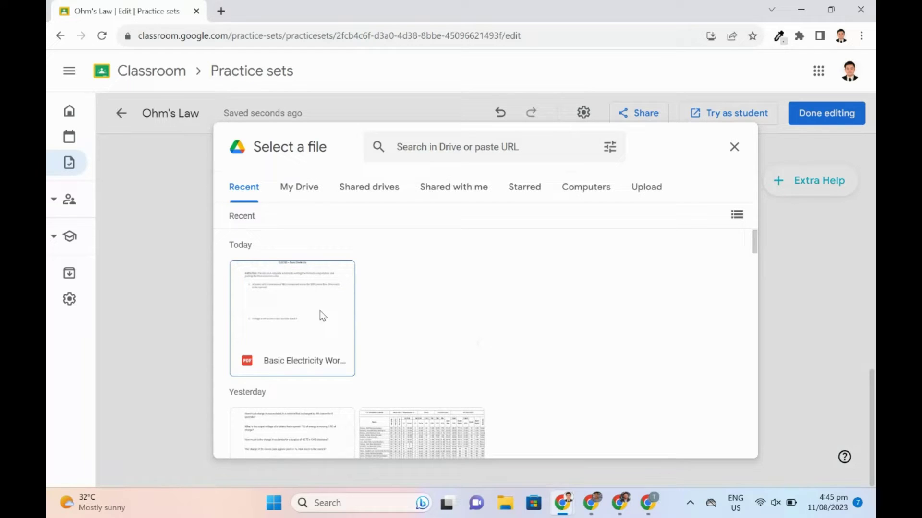
Select the Basic Electricity PDF and import its heater-current problem as question 3
click(322, 314)
click(720, 438)
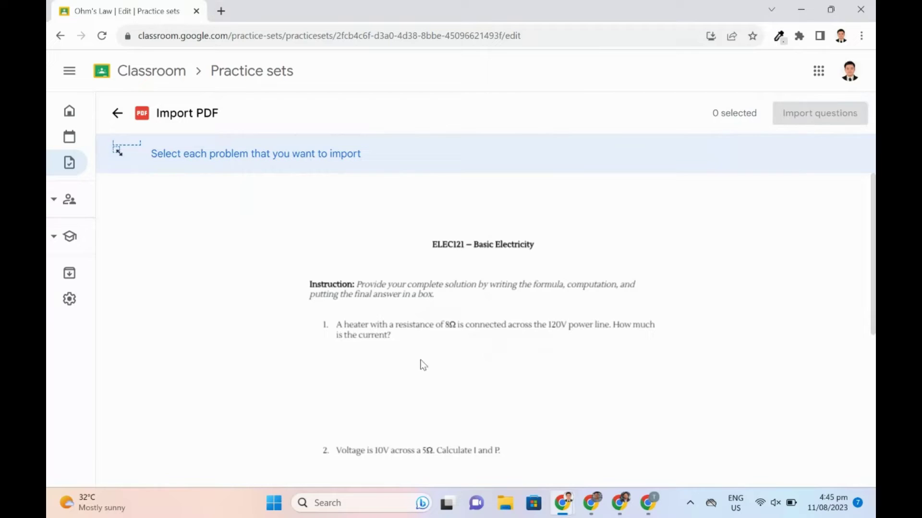
scroll(367, 335, down, 3)
scroll(358, 331, up, 3)
drag(332, 316, 660, 345)
click(787, 118)
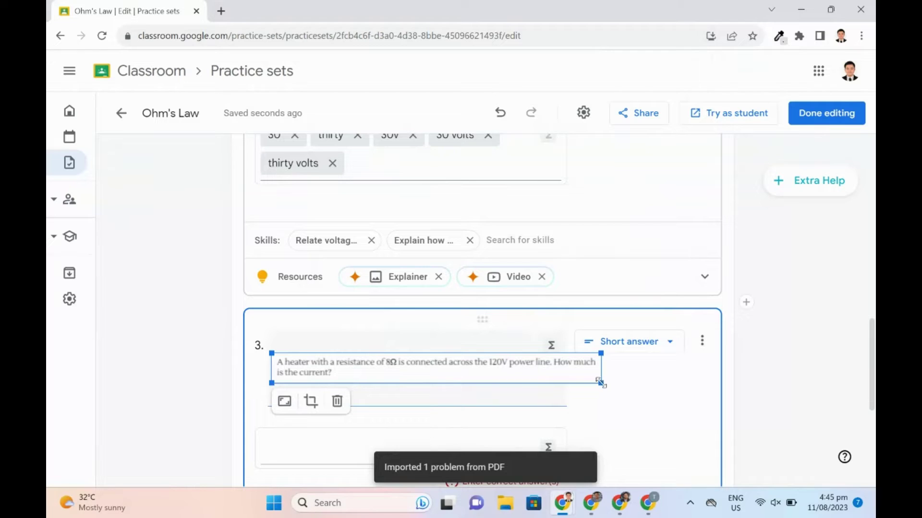
Enter accepted answers 15, 15amperes, 15a, fifteen and fifteen amperes for question 3
drag(601, 383, 550, 377)
scroll(550, 376, down, 3)
click(440, 310)
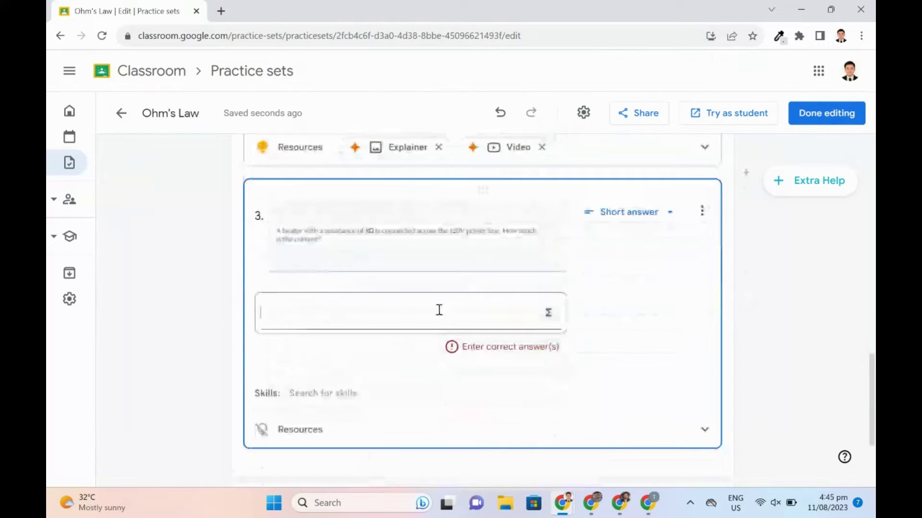
text(15)
key(Return)
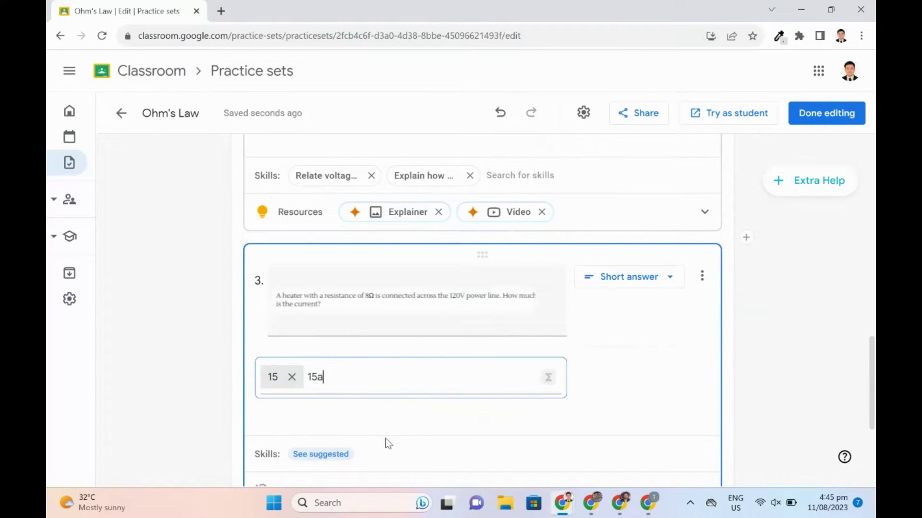
text(15amperes)
key(Return)
text(15a)
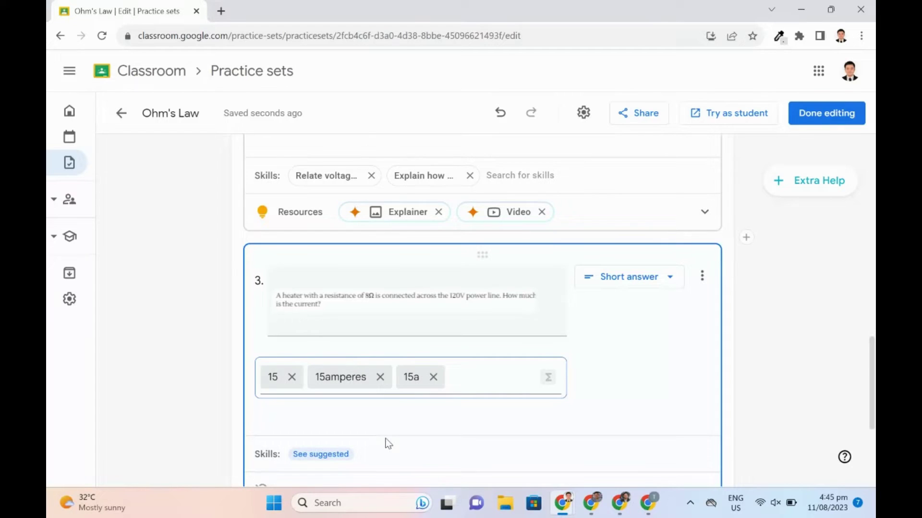
key(Return)
scroll(388, 442, down, 3)
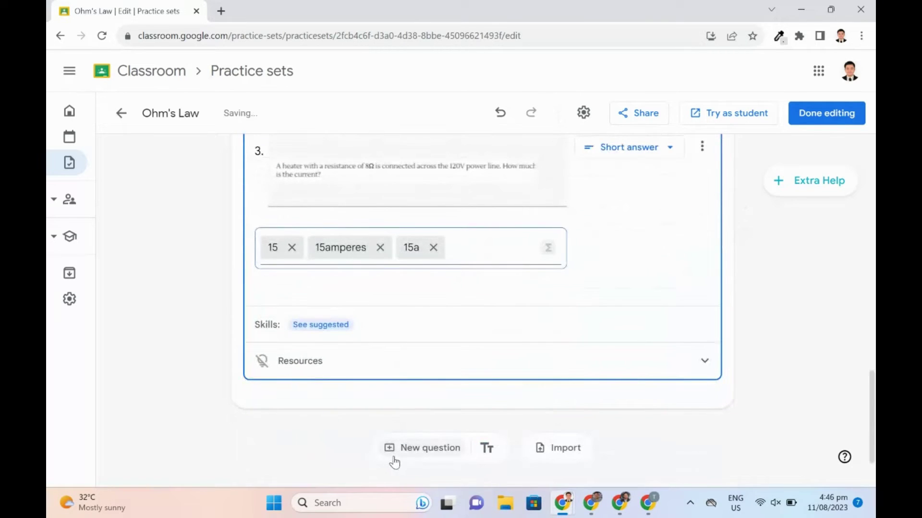
text(fifteen)
key(Return)
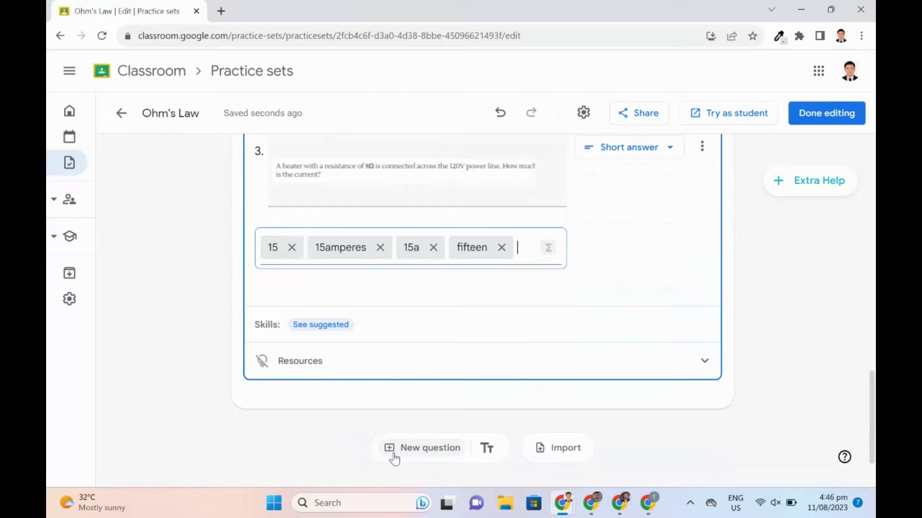
text(fifteen amperes)
key(Return)
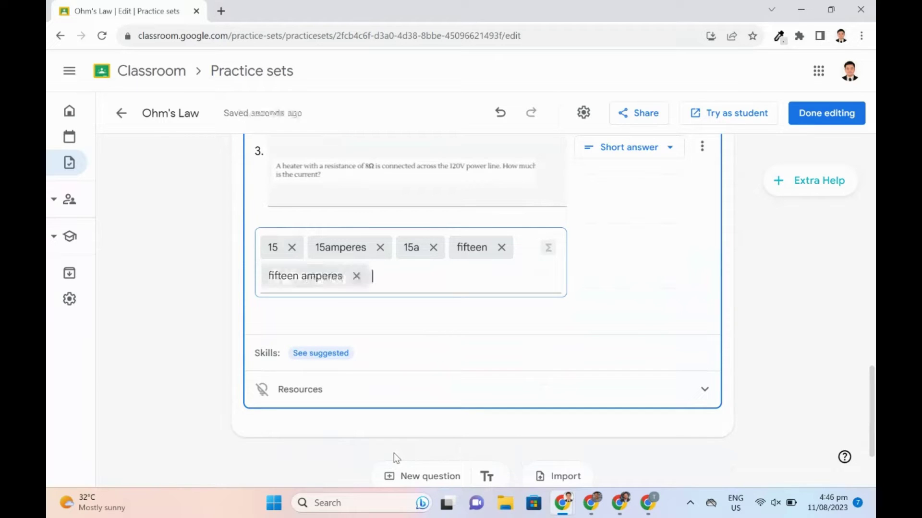
Tag question 3 with the suggested Ohm's law skill
click(317, 354)
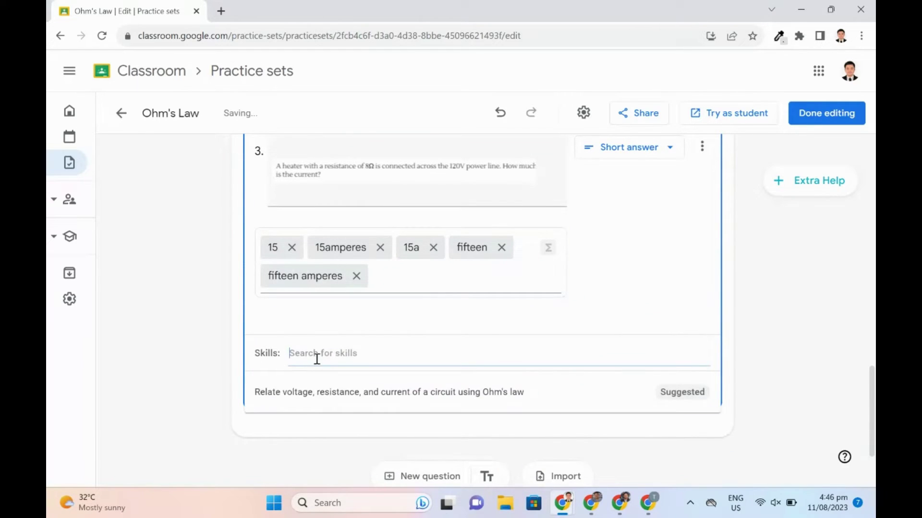
click(365, 392)
scroll(407, 353, down, 1)
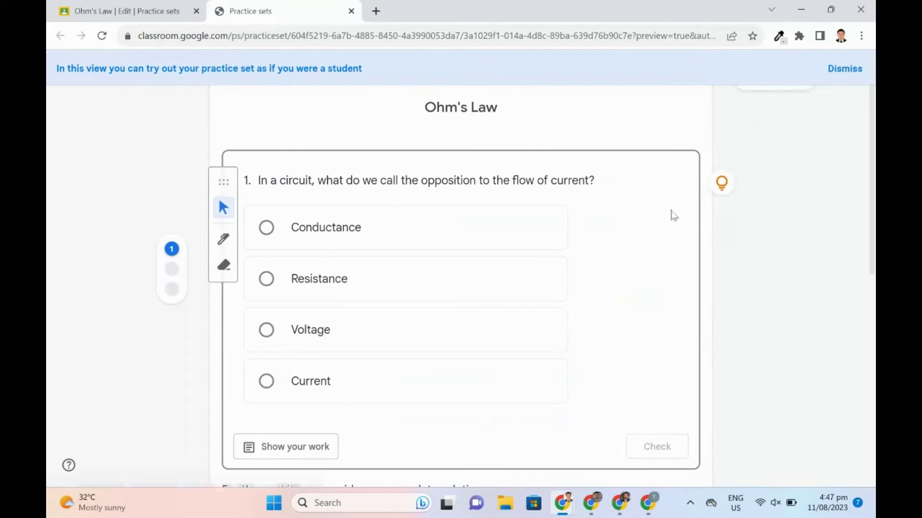
As a student, answer question 1 with Conductance, check it, and review the V = IR hint
click(358, 230)
click(665, 447)
scroll(642, 354, down, 1)
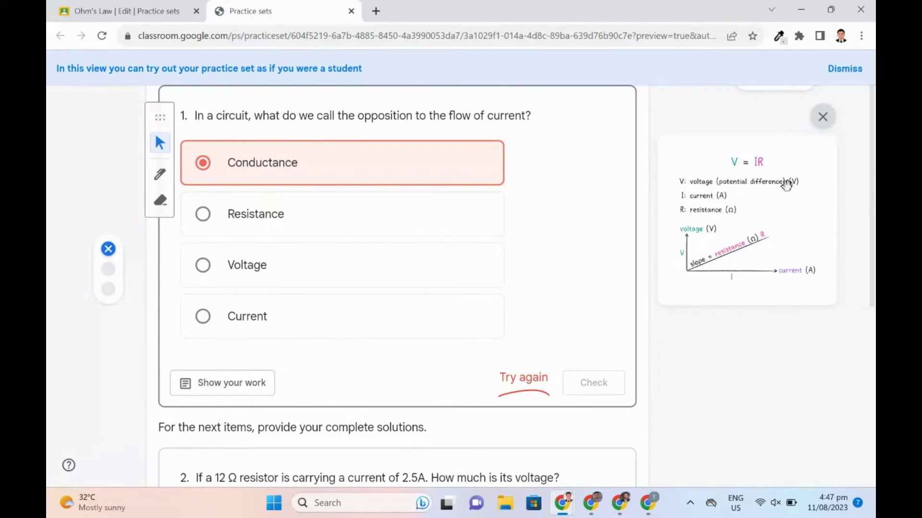
click(823, 117)
click(720, 120)
drag(747, 282, 669, 303)
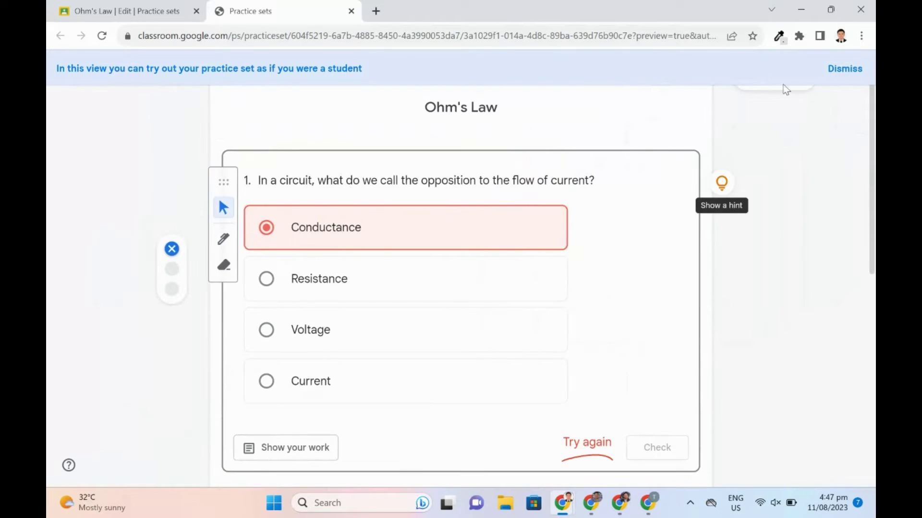
Browse the Extra Help videos, then switch the answer to Resistance and check it
click(845, 68)
click(802, 77)
scroll(806, 192, down, 7)
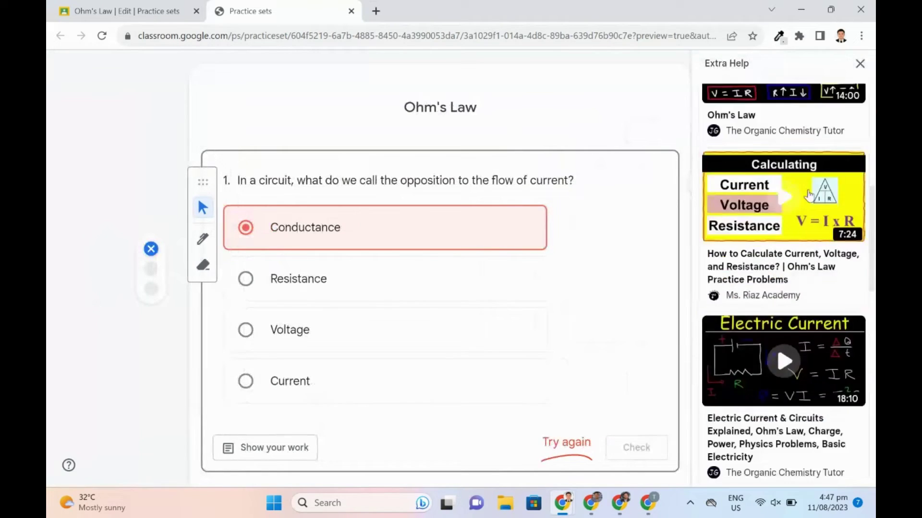
scroll(810, 194, down, 8)
click(859, 63)
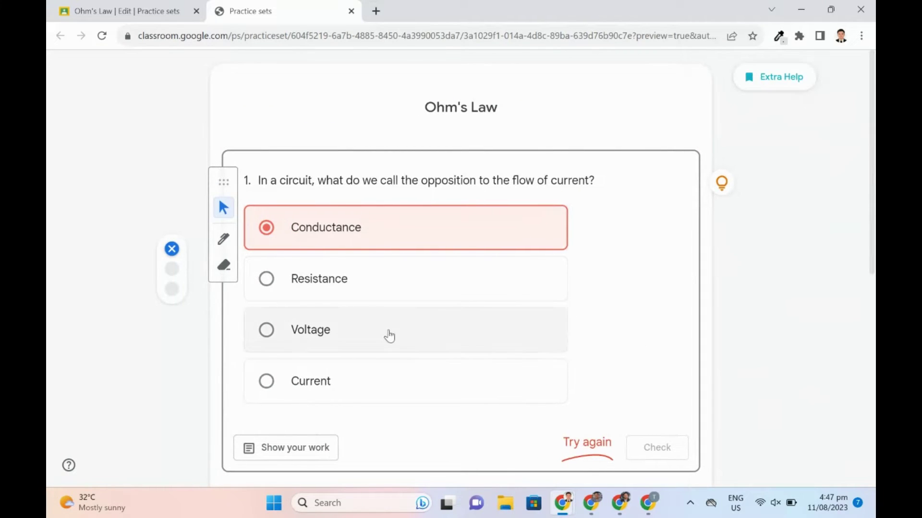
click(389, 283)
click(654, 444)
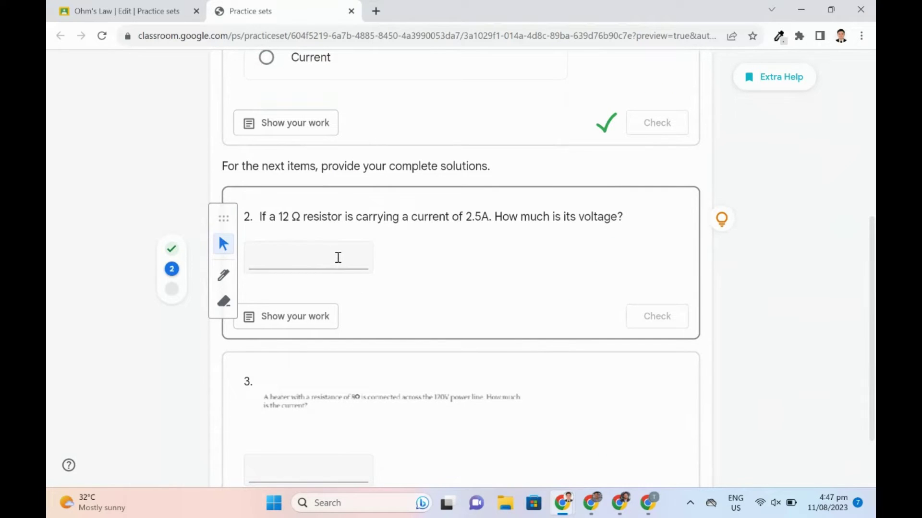
Type question 2's working: V=I*R, then =2.5A*12Ω, then a third line starting with =
click(297, 329)
click(326, 257)
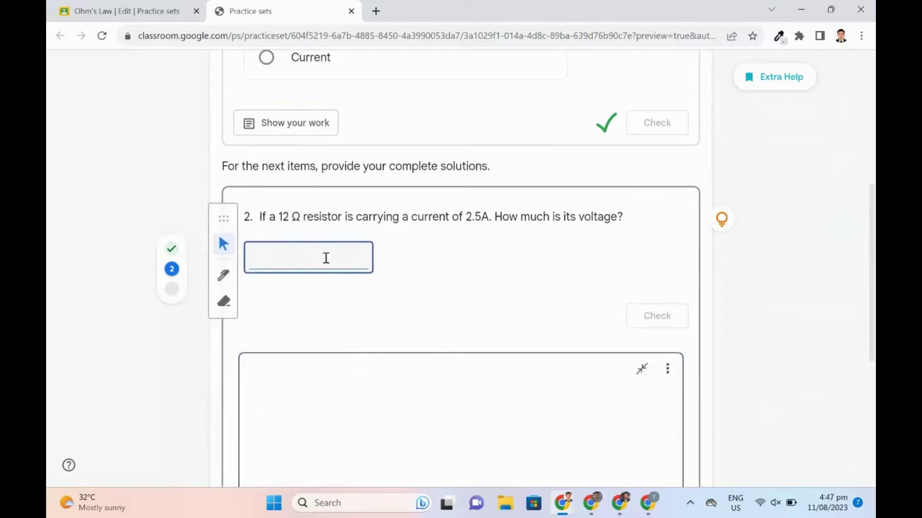
click(308, 377)
scroll(288, 346, down, 3)
text(V)
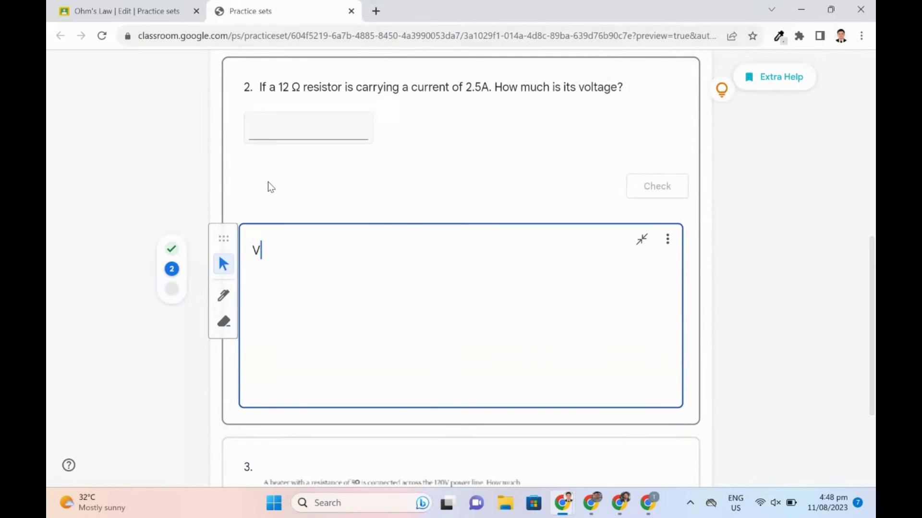
text(=I*R)
key(Return)
click(224, 295)
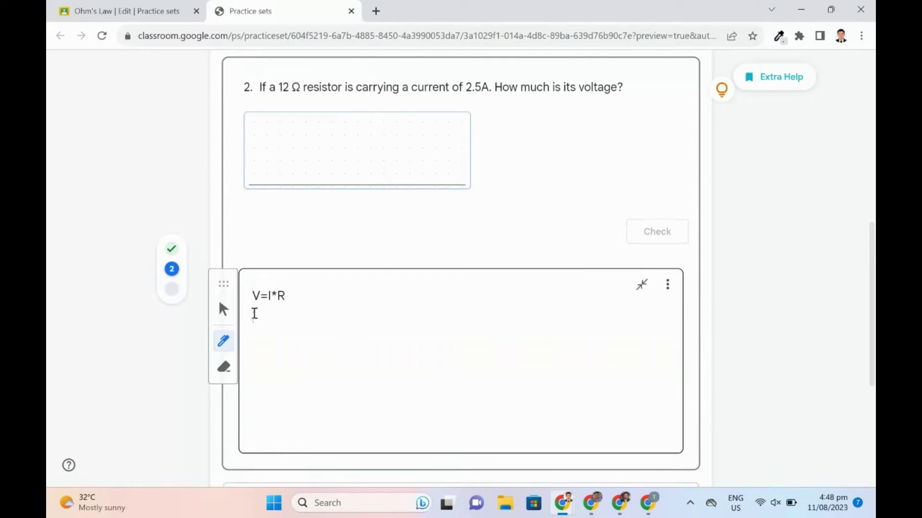
click(259, 314)
text(=)
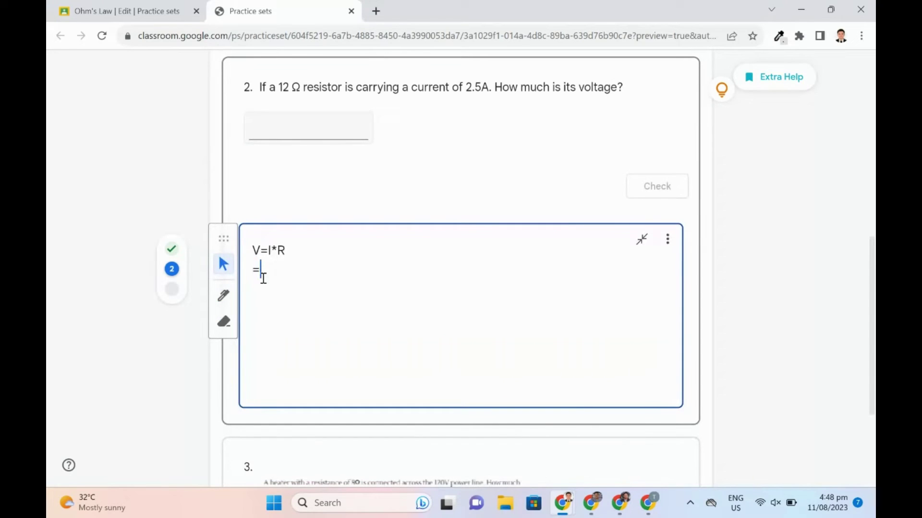
text(2.5A*12Ω)
key(Return)
text(=30V)
Handwrite '30 volts' as question 2's answer and check it
click(223, 295)
mouse_move(265, 126)
mouse_down()
mouse_move(282, 148)
mouse_move(258, 163)
mouse_up()
drag(302, 118, 304, 117)
mouse_move(336, 146)
mouse_down()
mouse_move(340, 163)
mouse_move(358, 147)
mouse_up()
drag(370, 144, 369, 145)
drag(390, 121, 394, 162)
drag(391, 144, 402, 143)
drag(426, 145, 418, 161)
key(Escape)
click(670, 230)
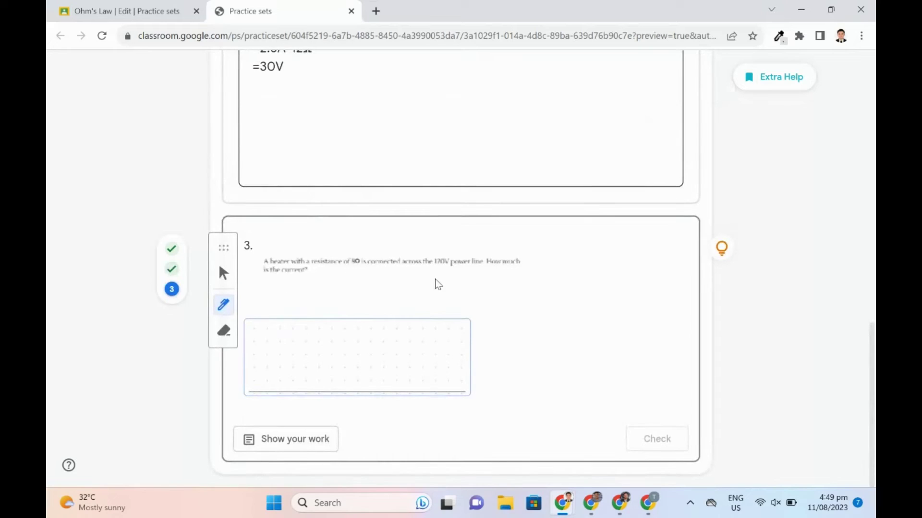
Handwrite question 3's working, 120V/8Ω = 15A, on the working canvas
click(288, 439)
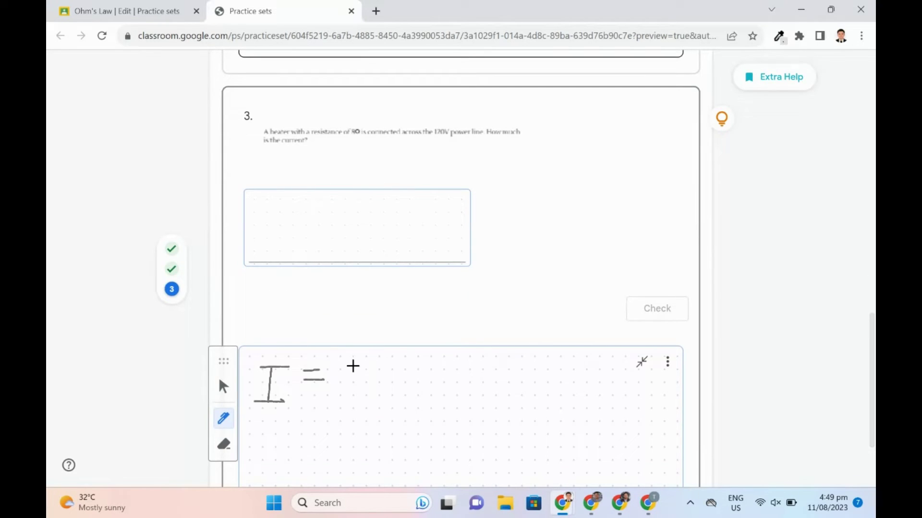
mouse_move(332, 361)
mouse_down()
mouse_move(361, 356)
mouse_move(339, 394)
mouse_up()
drag(369, 376, 386, 401)
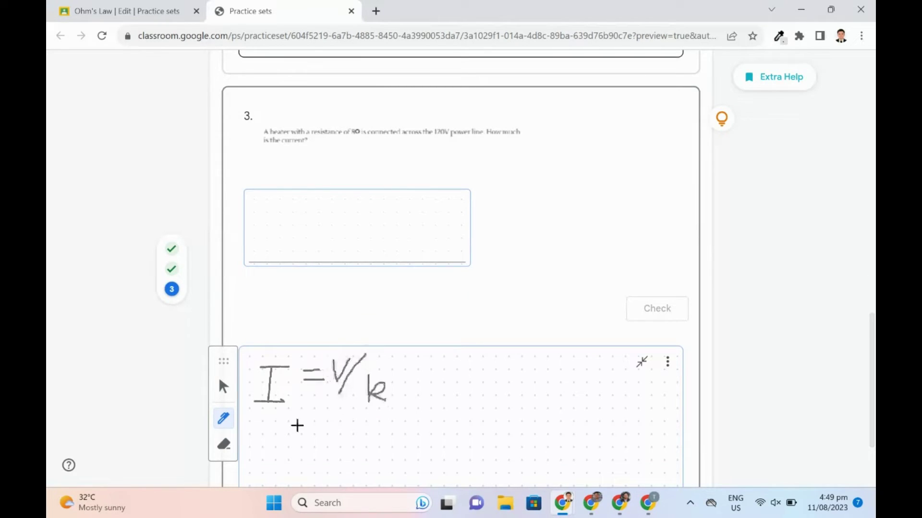
scroll(298, 426, down, 1)
drag(300, 373, 321, 372)
mouse_move(300, 366)
mouse_down()
mouse_move(322, 365)
mouse_move(336, 384)
mouse_move(384, 364)
mouse_move(403, 401)
mouse_move(499, 388)
mouse_up()
drag(299, 407, 320, 406)
mouse_move(298, 417)
mouse_down()
mouse_move(322, 415)
mouse_move(347, 444)
mouse_up()
mouse_move(377, 416)
mouse_down()
mouse_move(361, 436)
mouse_move(409, 442)
mouse_up()
drag(391, 425, 419, 425)
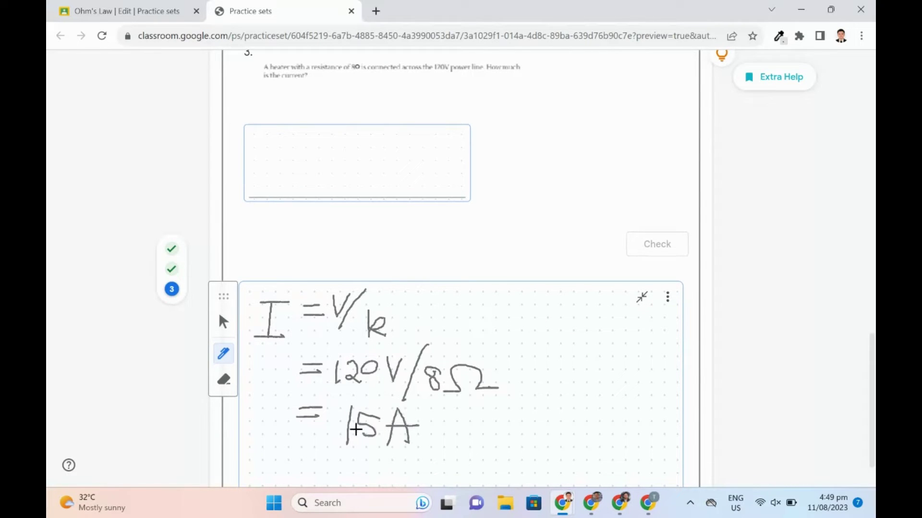
scroll(335, 425, up, 3)
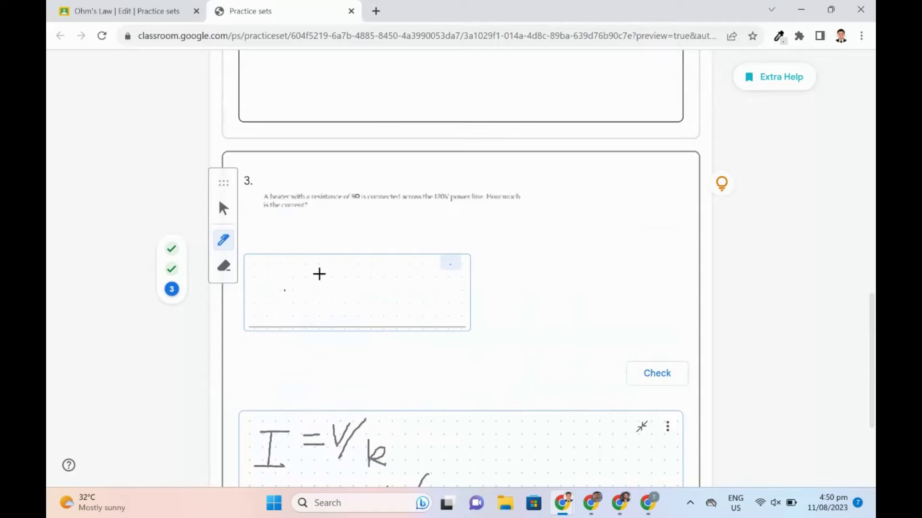
Enter '15 Amperes' as question 3's answer and check it
click(270, 268)
text(15 Amperes)
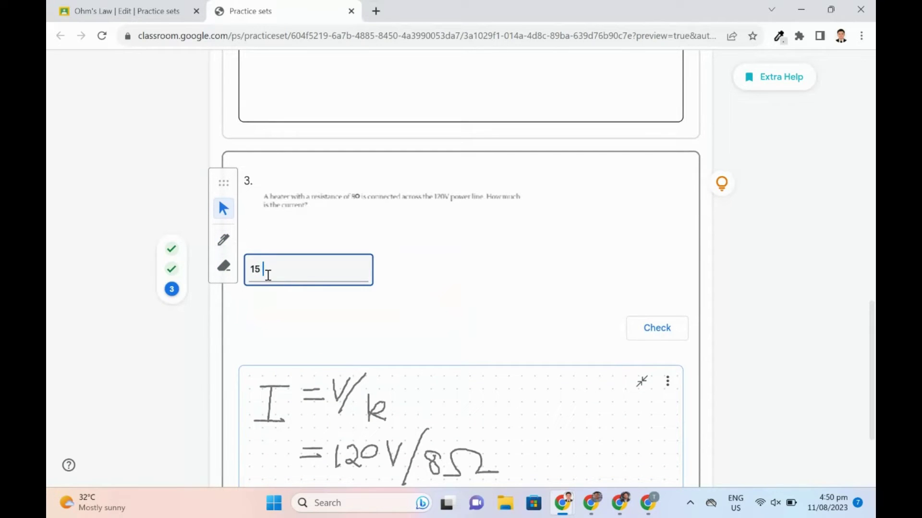
click(632, 331)
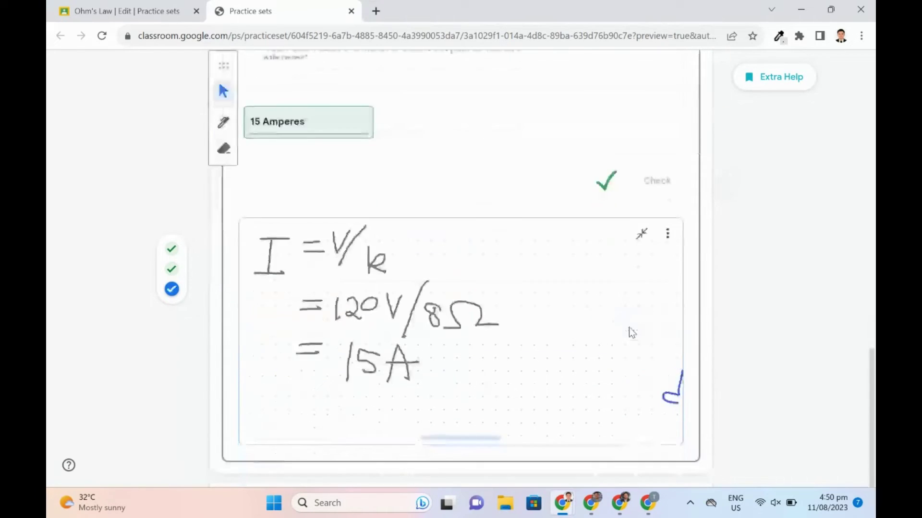
Close the student preview, go to the Demo class's Classwork and start a new assignment
click(351, 11)
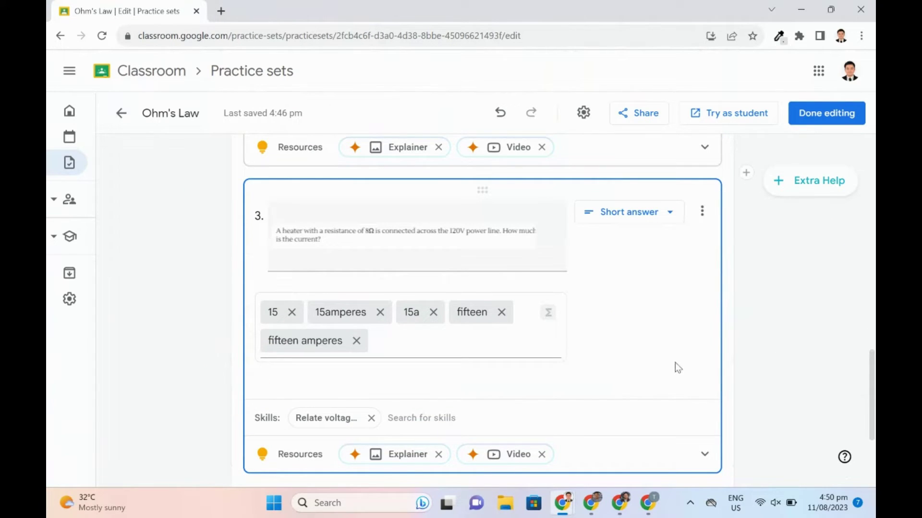
click(70, 72)
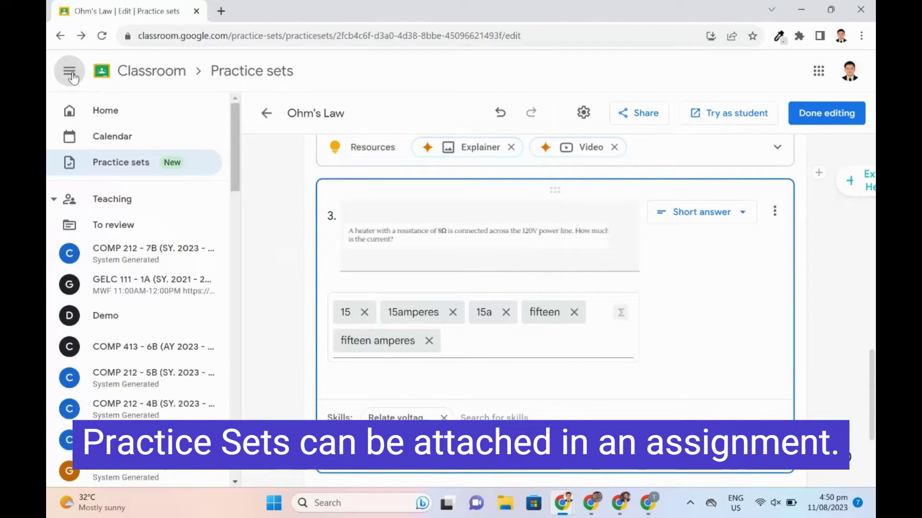
click(137, 313)
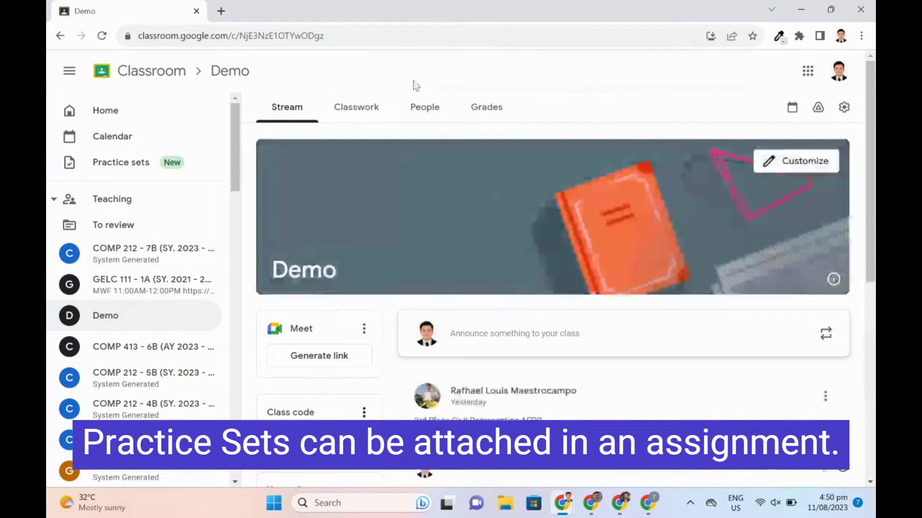
click(356, 107)
click(348, 150)
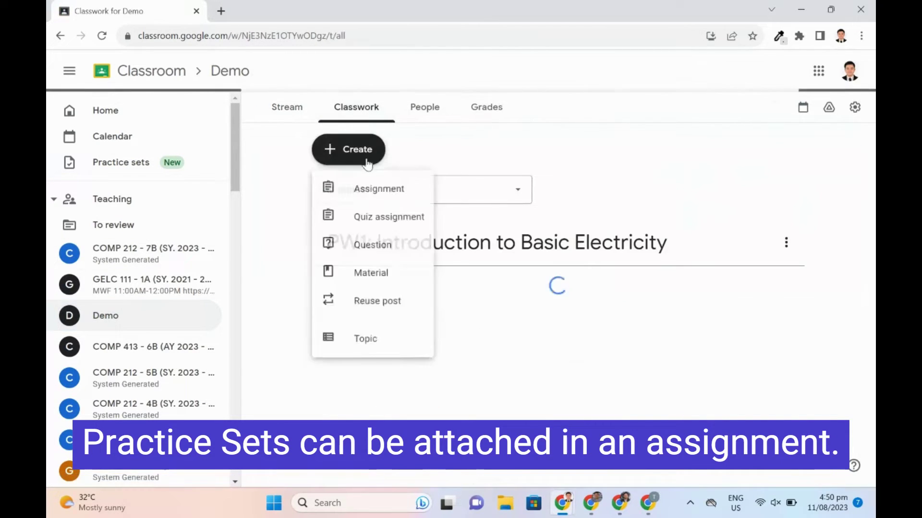
click(372, 201)
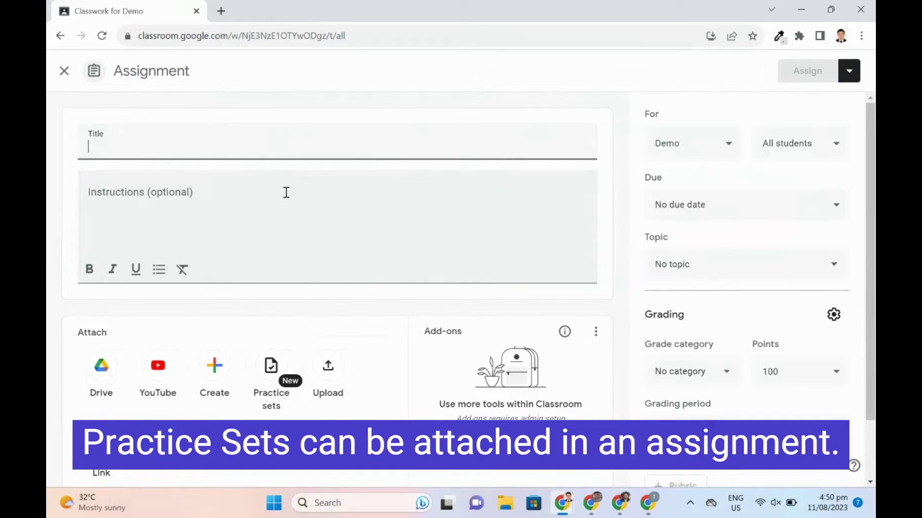
Discard the new assignment and open Student work for Practice Exercise for Week 1 Lesson
click(64, 70)
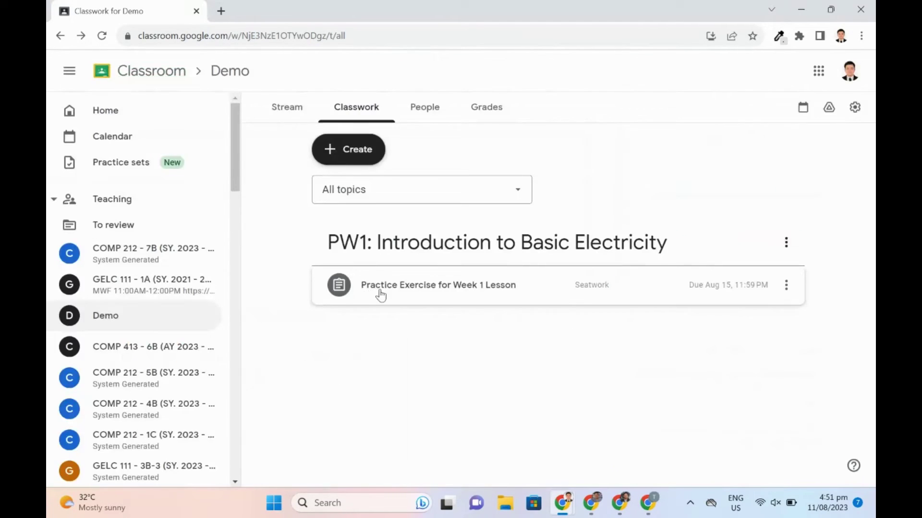
click(384, 295)
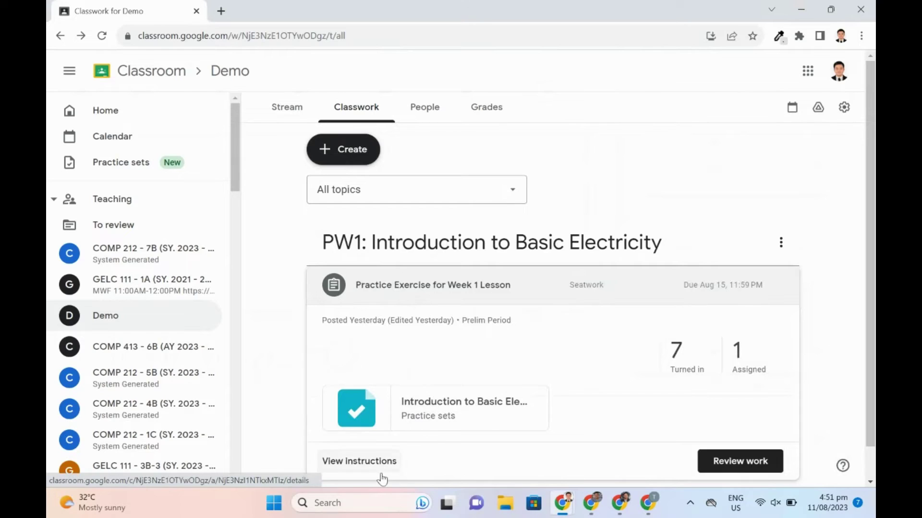
click(378, 475)
click(384, 106)
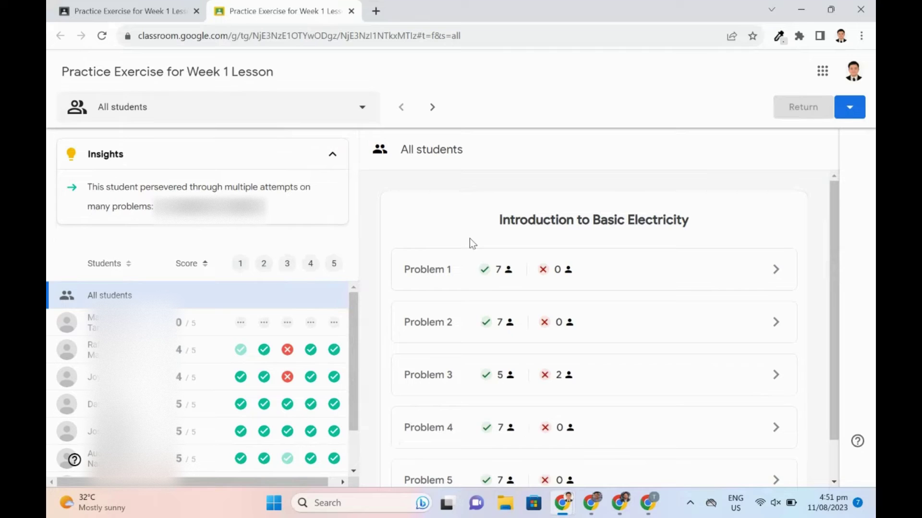
scroll(636, 325, down, 1)
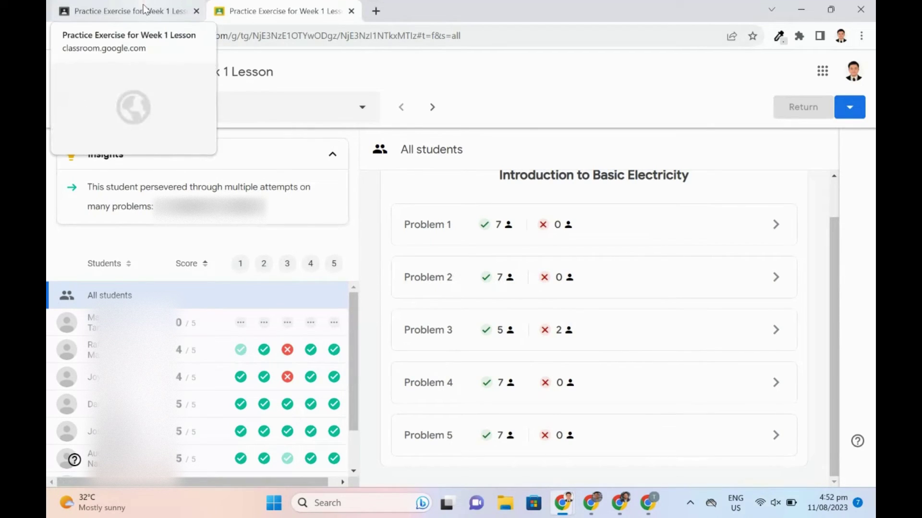
Copy the Basic Electricity practice set's share link and paste it into another account's browser
click(352, 11)
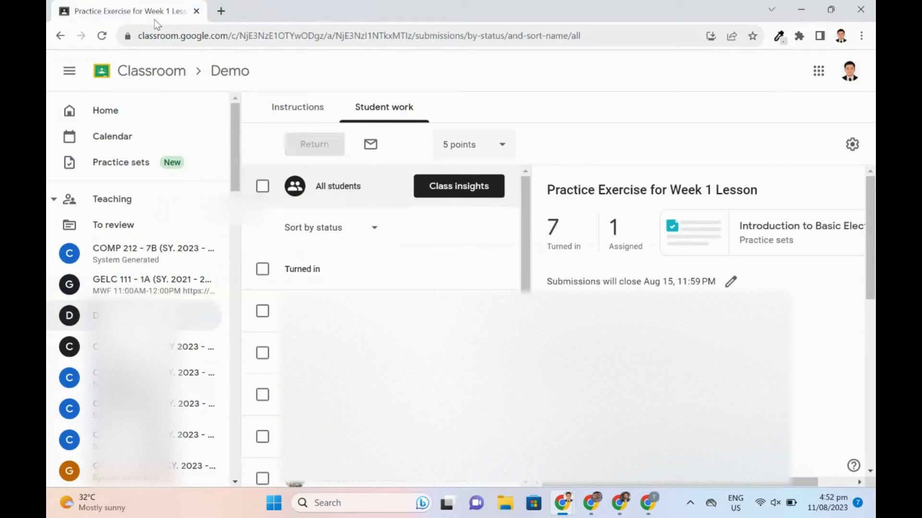
click(120, 169)
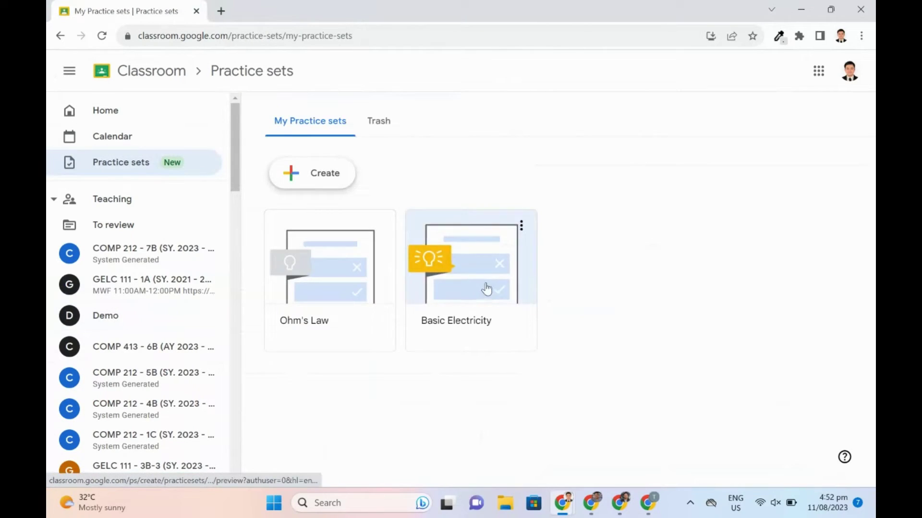
click(485, 288)
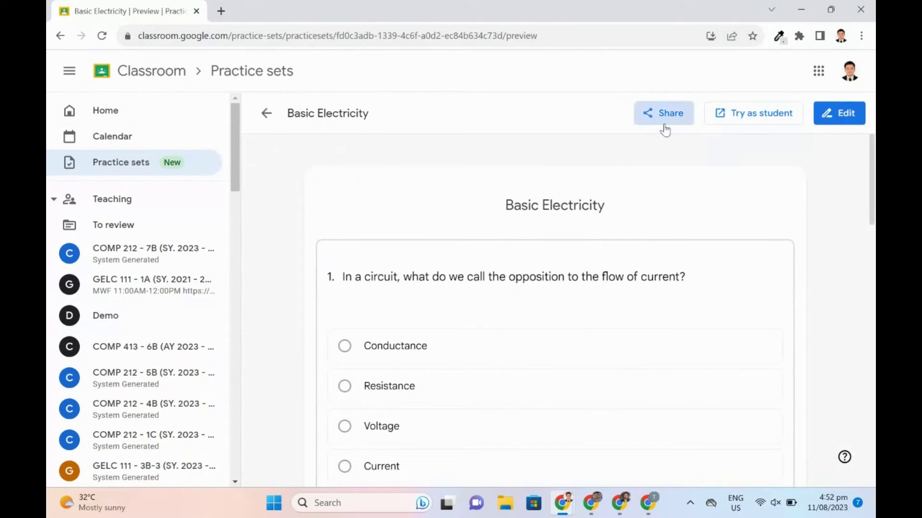
click(663, 124)
click(659, 347)
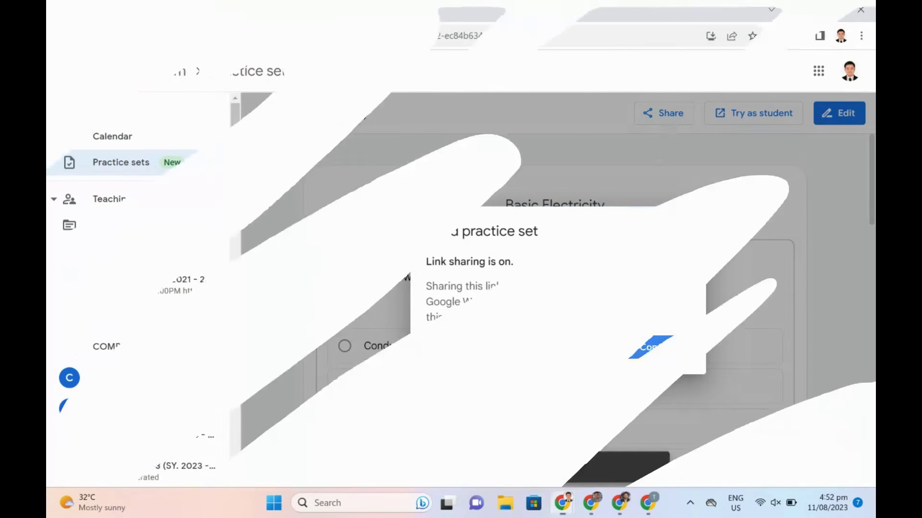
key(ctrl+v)
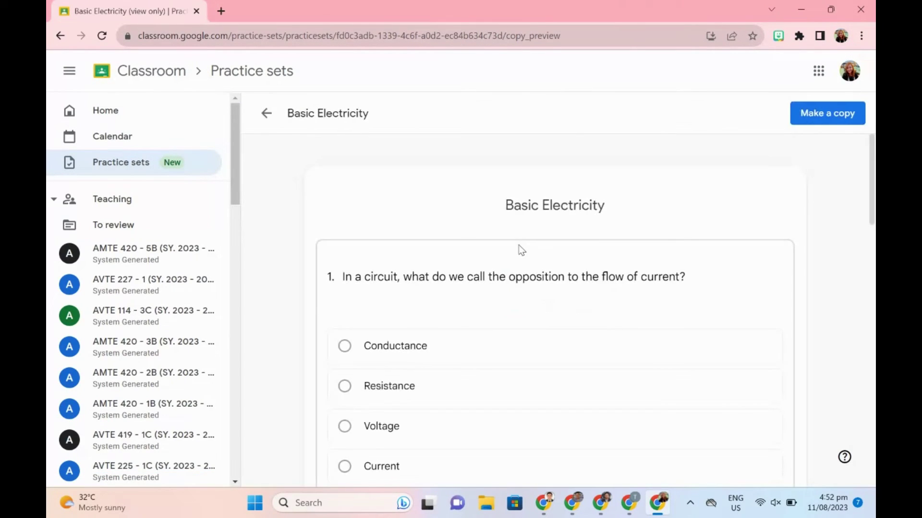
Make a copy of Basic Electricity, review its questions and Extra Help, then finish editing
click(809, 121)
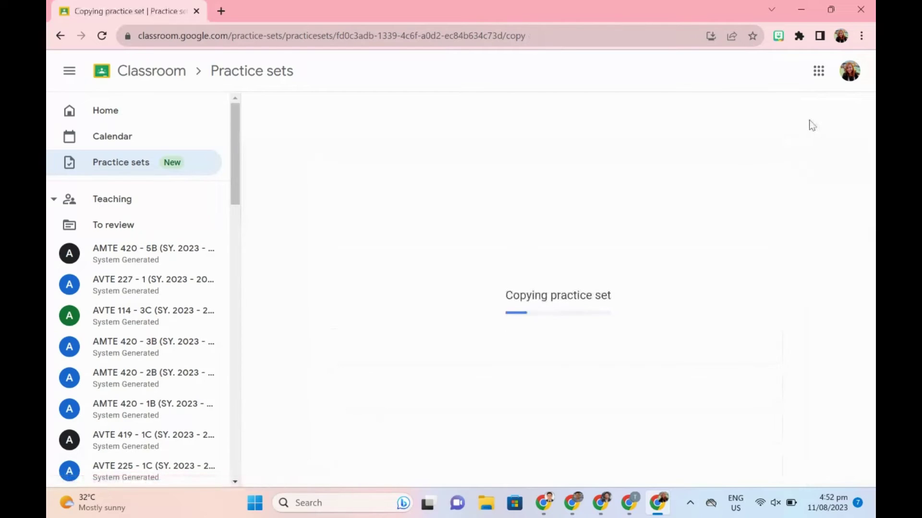
scroll(690, 242, down, 8)
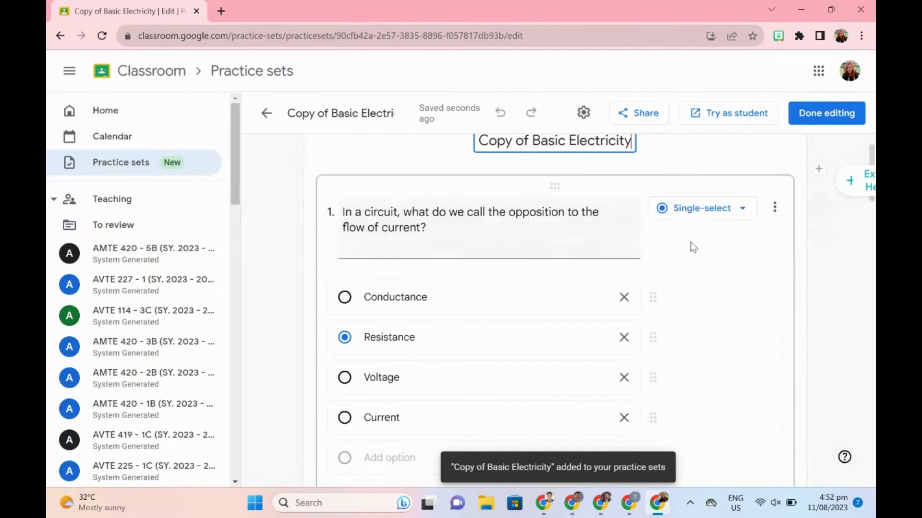
scroll(690, 241, down, 20)
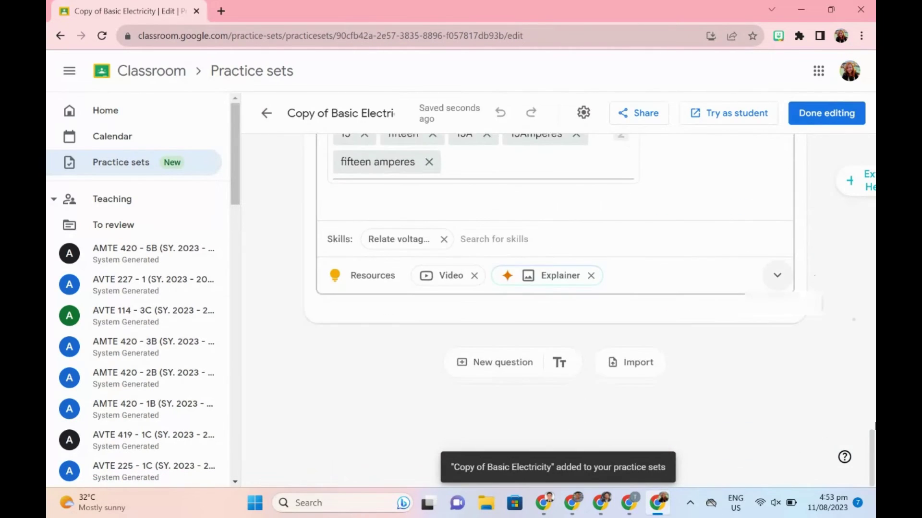
drag(873, 456, 872, 144)
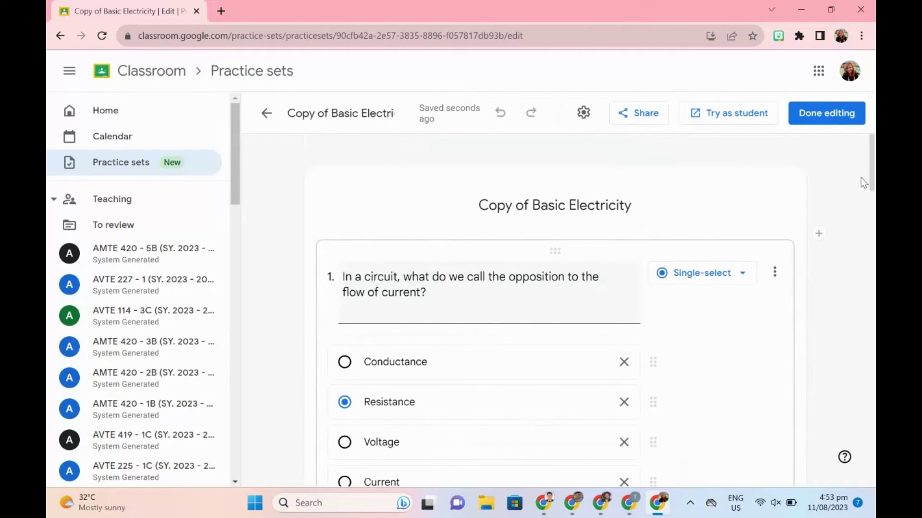
click(859, 181)
click(861, 150)
click(820, 123)
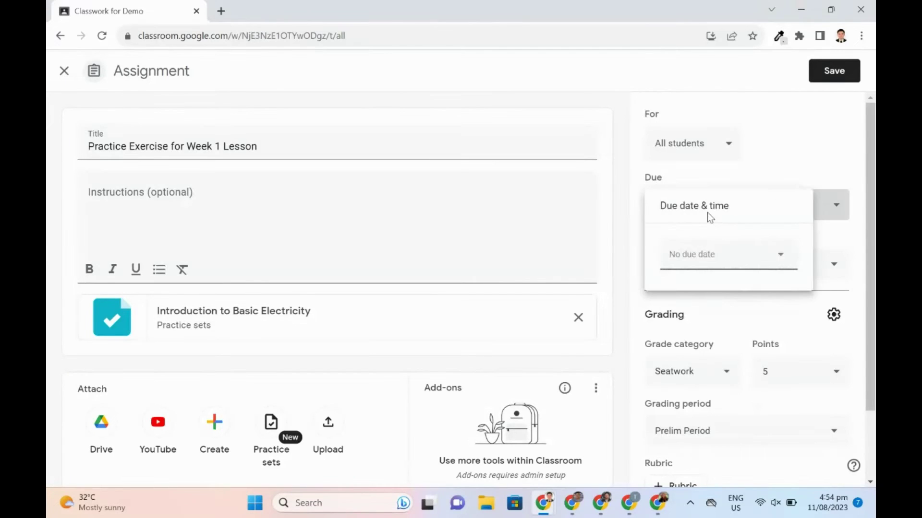
Set the due date to Aug 14, 11:59 PM, close submissions after it, and exit the editor
click(699, 257)
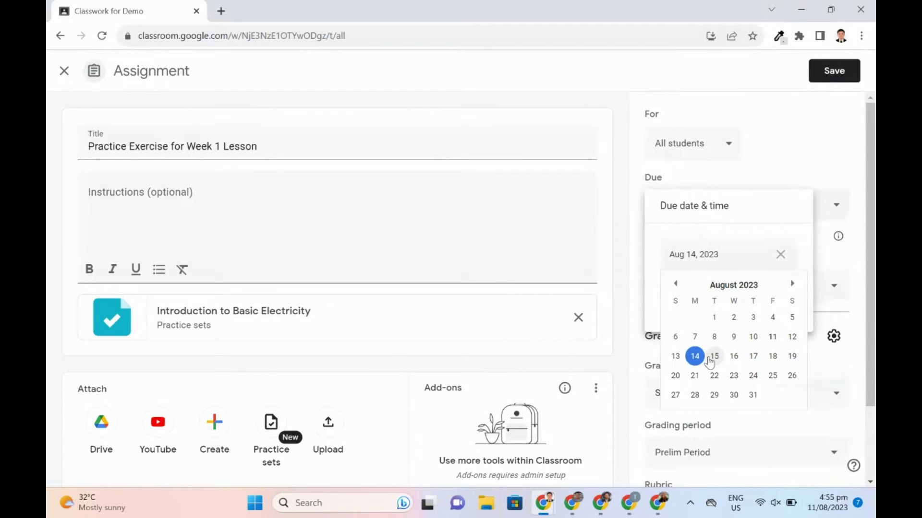
click(695, 356)
click(704, 300)
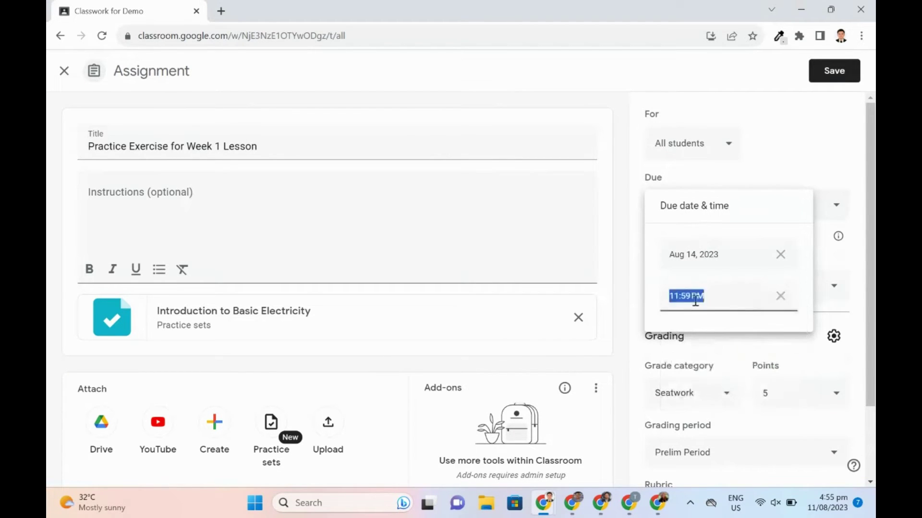
click(805, 150)
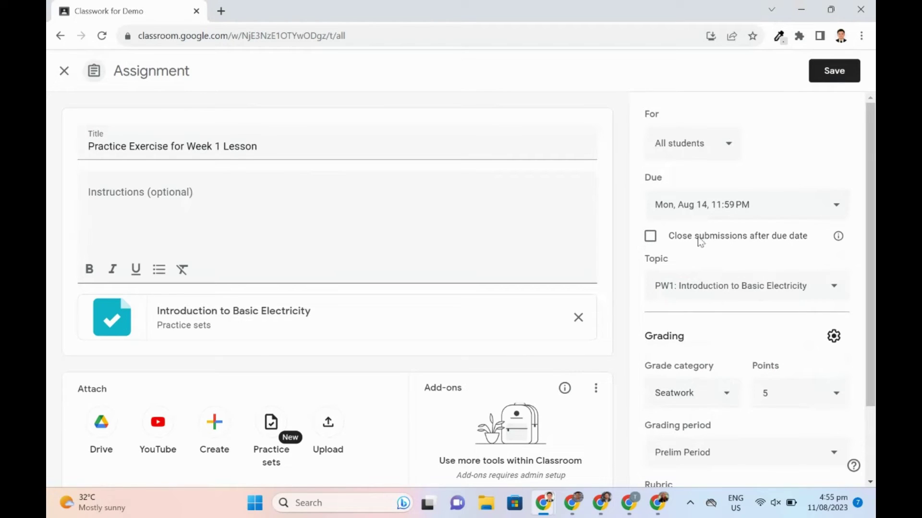
click(651, 237)
click(63, 72)
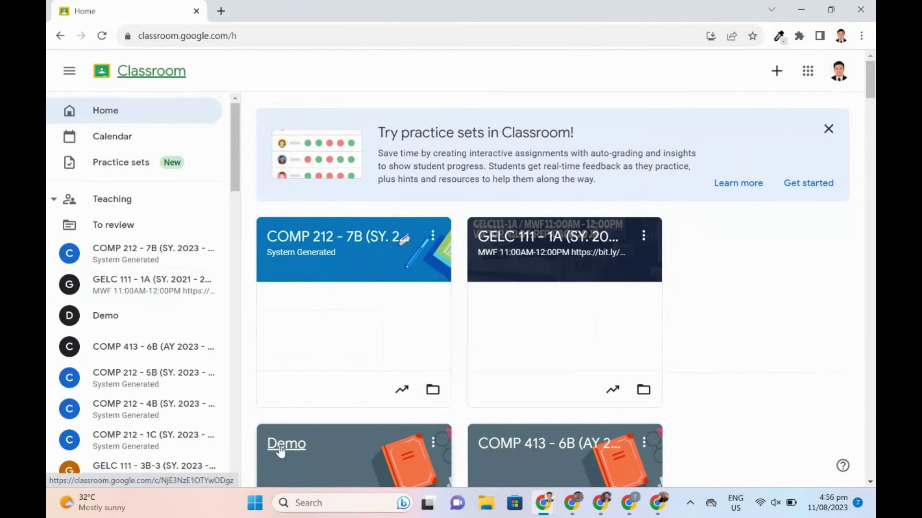
click(281, 444)
click(481, 112)
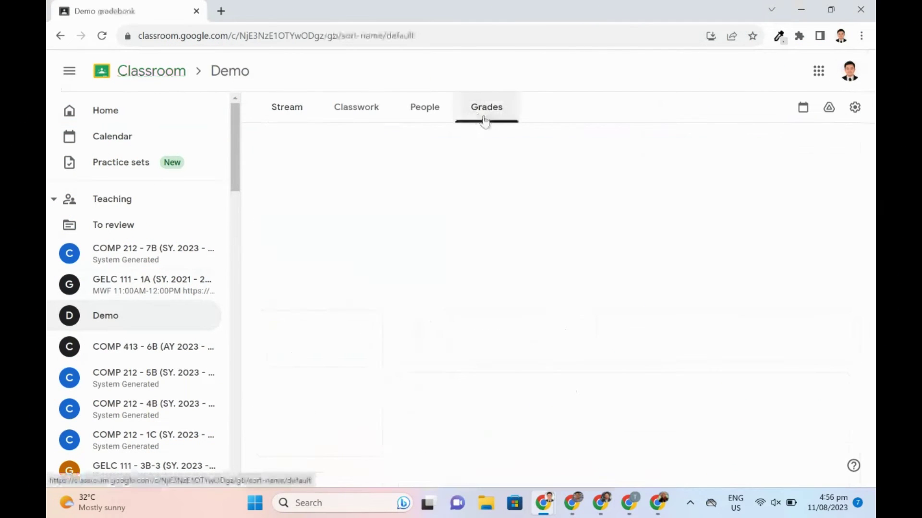
click(854, 104)
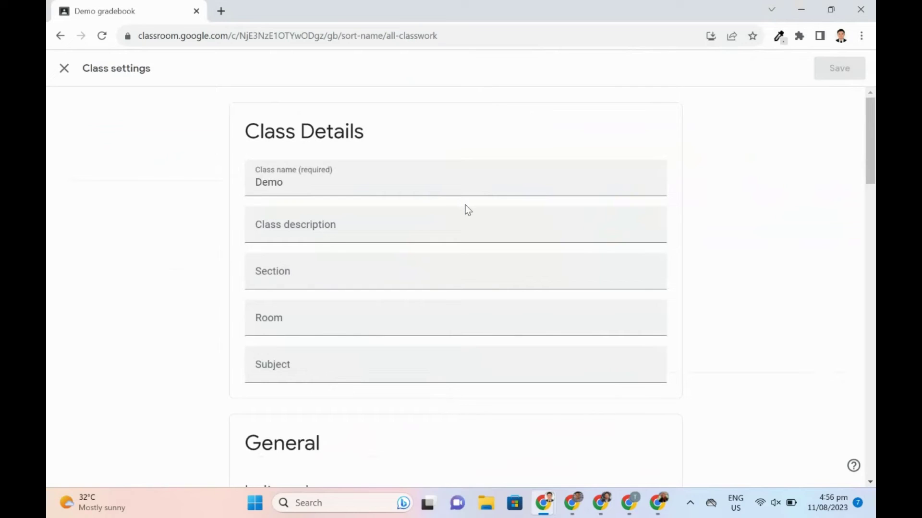
scroll(468, 210, down, 18)
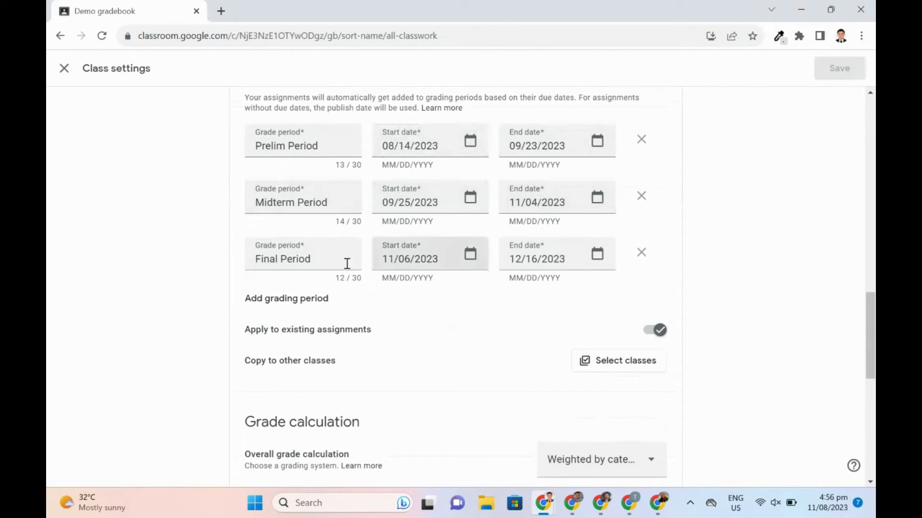
scroll(555, 263, down, 4)
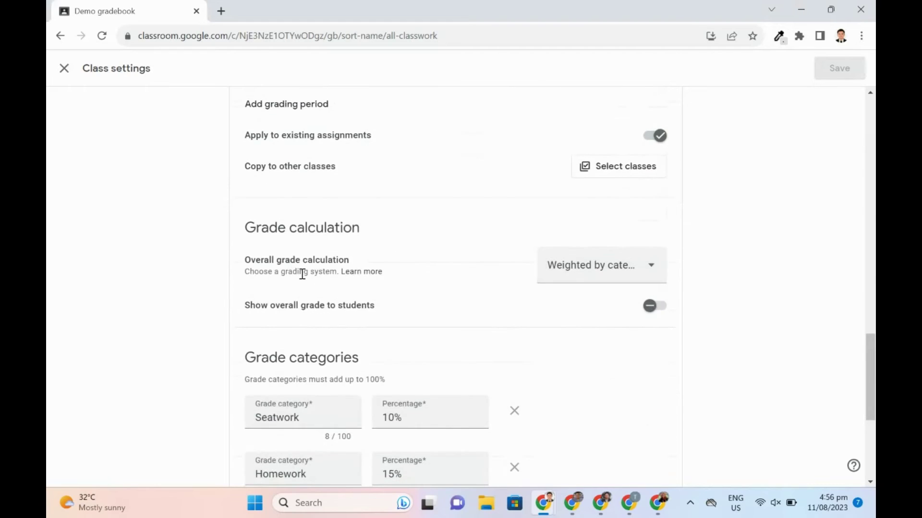
click(572, 276)
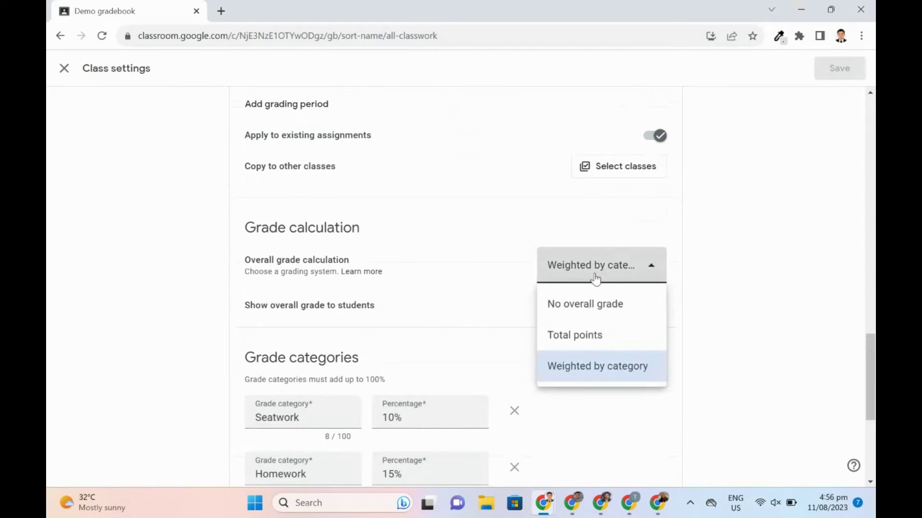
click(606, 379)
scroll(566, 375, down, 4)
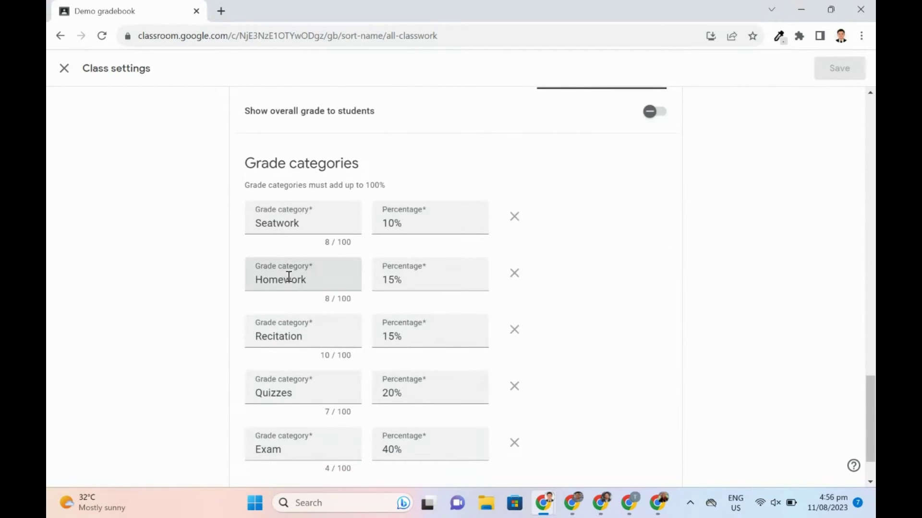
scroll(417, 454, down, 1)
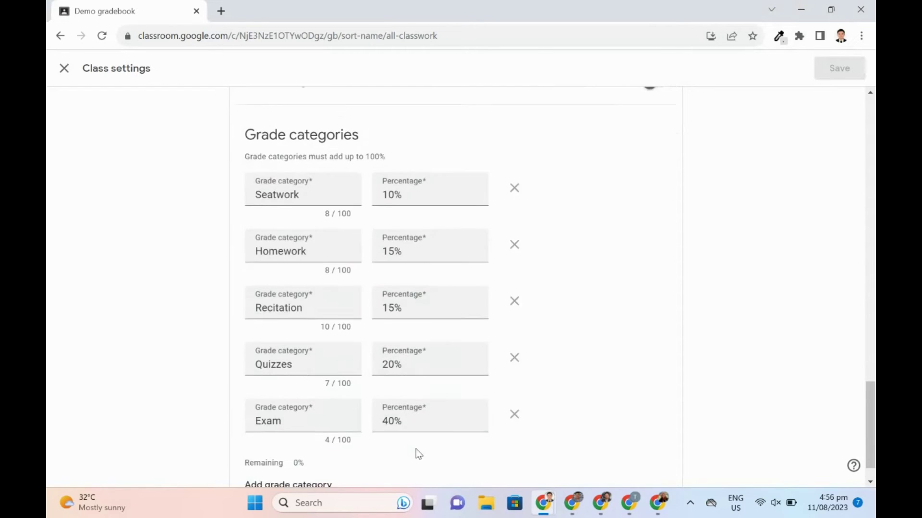
scroll(417, 451, down, 1)
scroll(571, 417, up, 10)
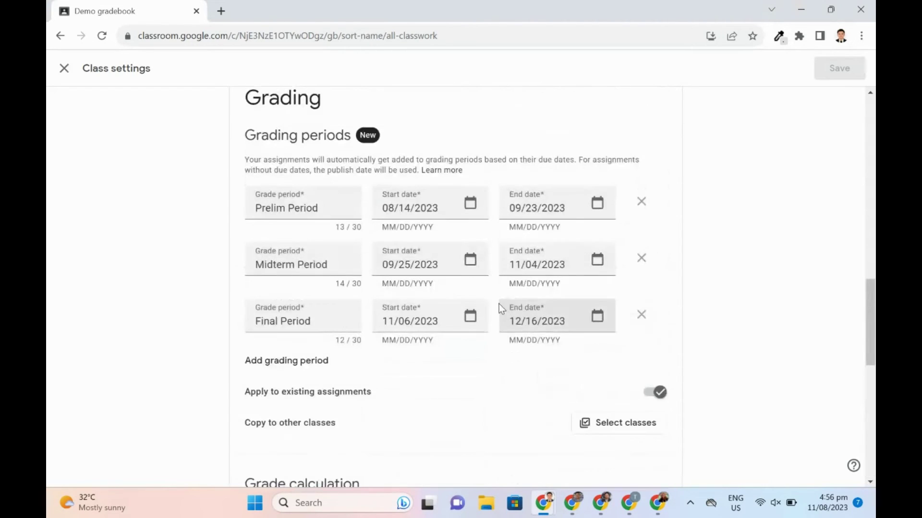
click(64, 68)
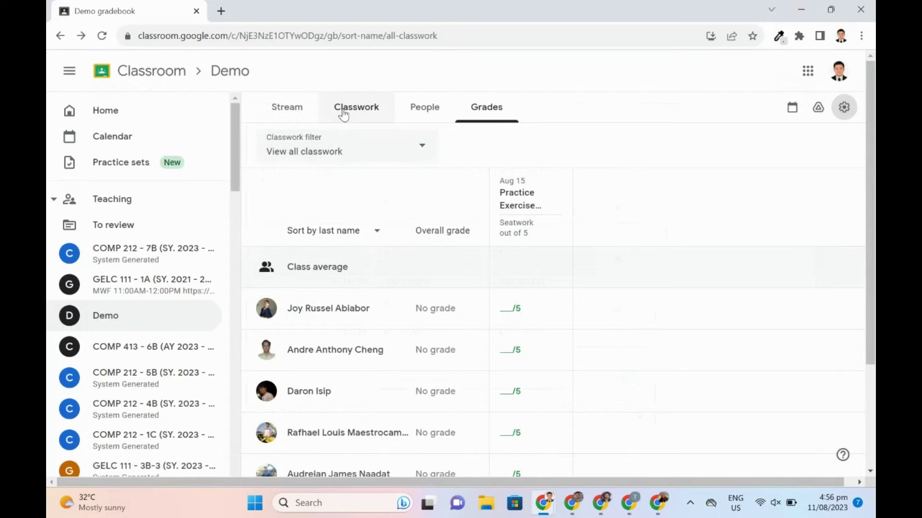
click(151, 70)
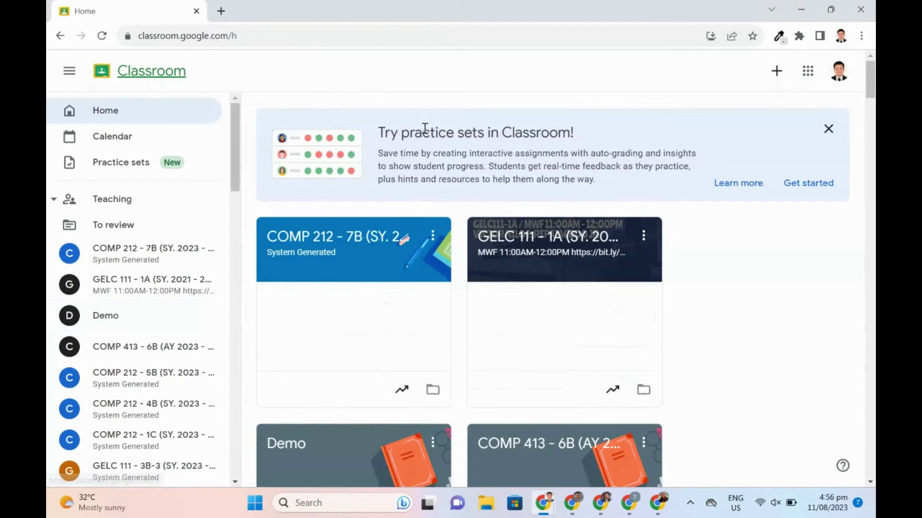
Open GELC 111 - 1A's Grades and filter them to the Prelim Period
click(538, 238)
click(477, 102)
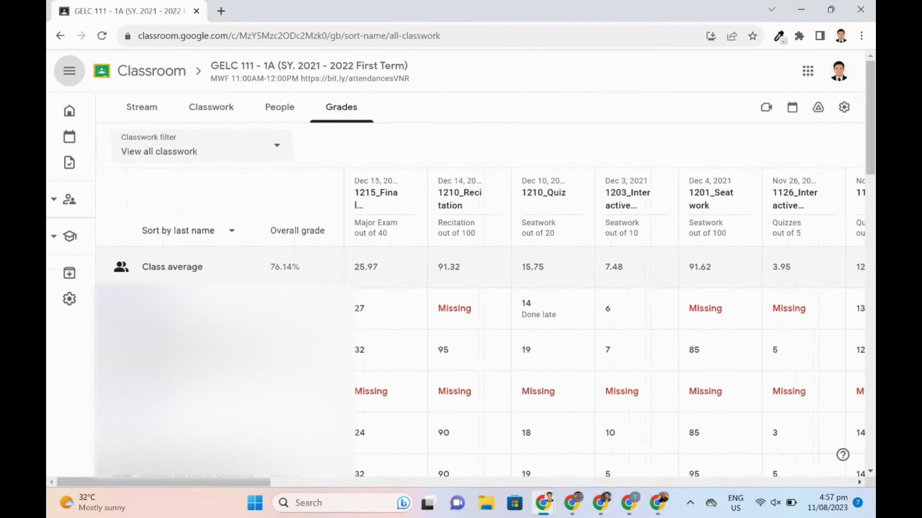
click(181, 144)
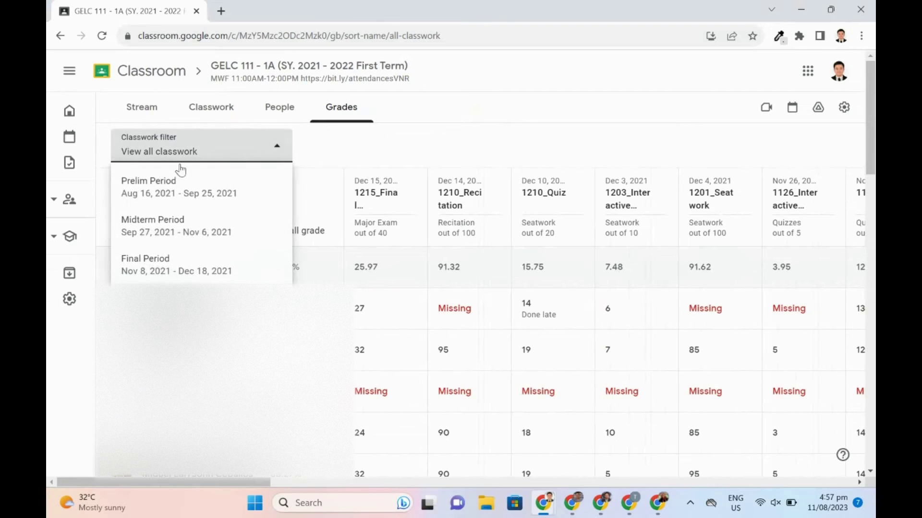
click(181, 191)
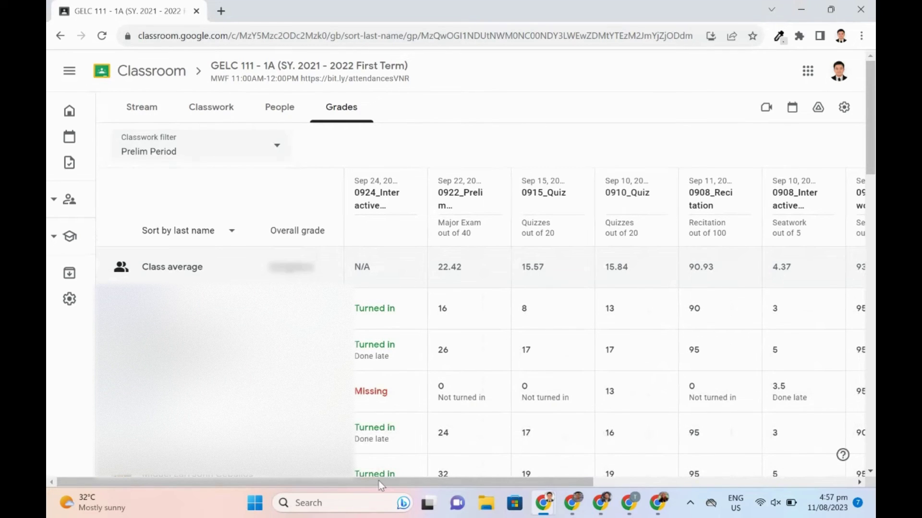
drag(379, 481, 682, 465)
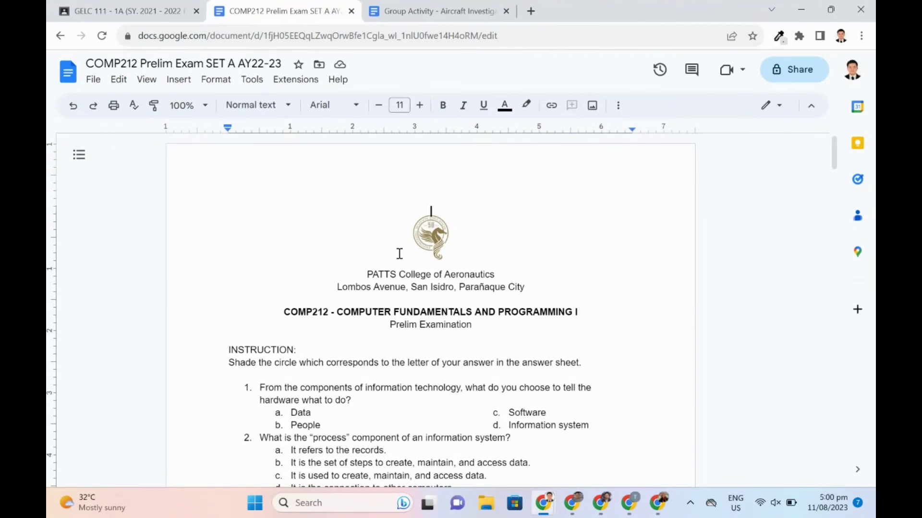
Save the selected exam header as a custom building block named 'Examination Header'
drag(410, 208, 619, 360)
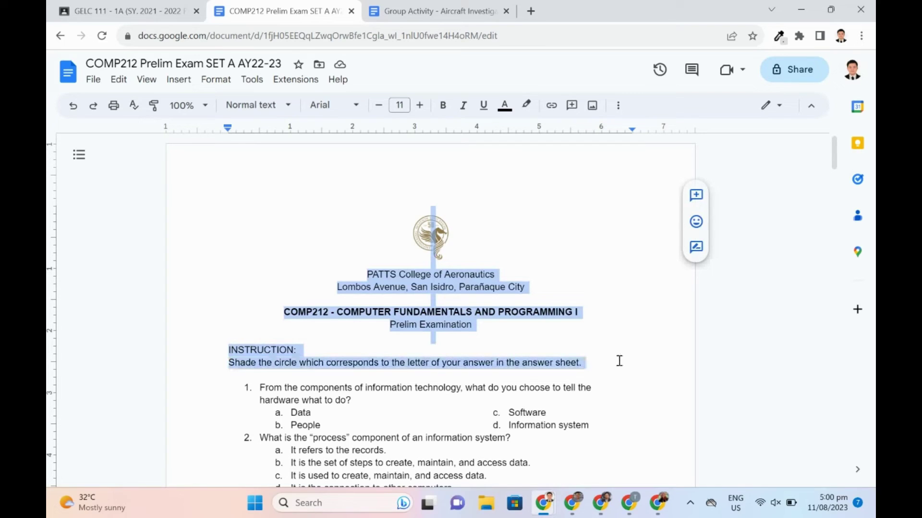
right_click(436, 290)
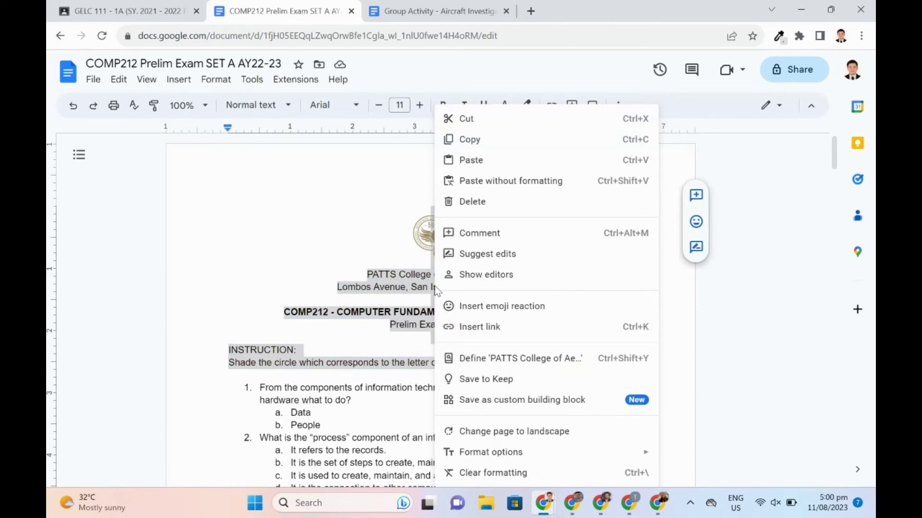
click(499, 400)
click(346, 241)
text(Exami)
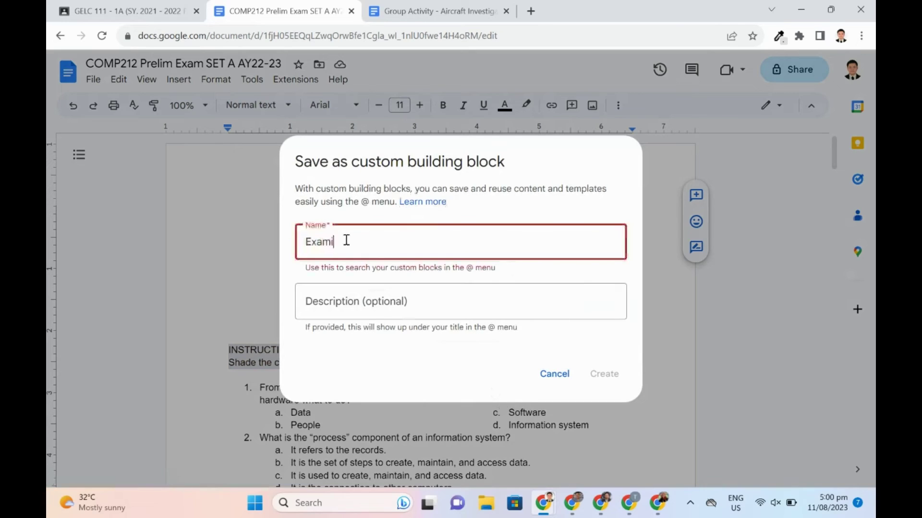
text(nation Header)
click(398, 310)
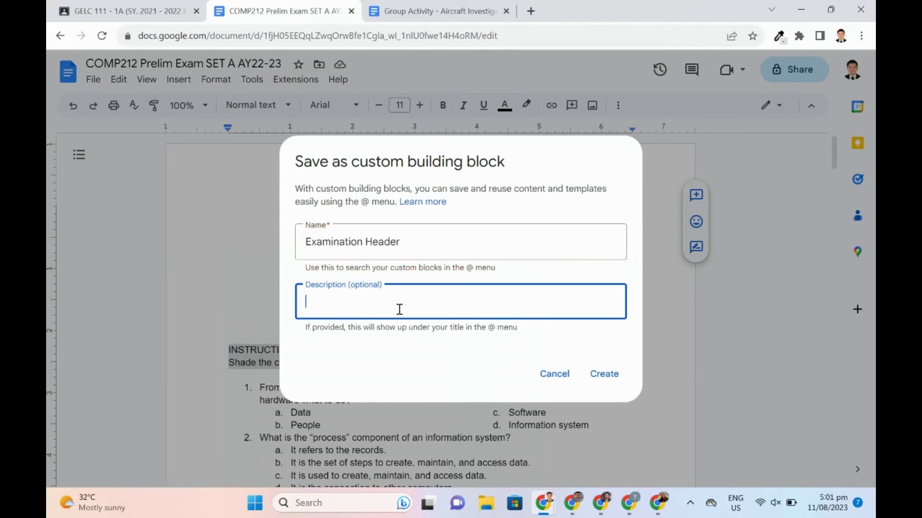
click(608, 374)
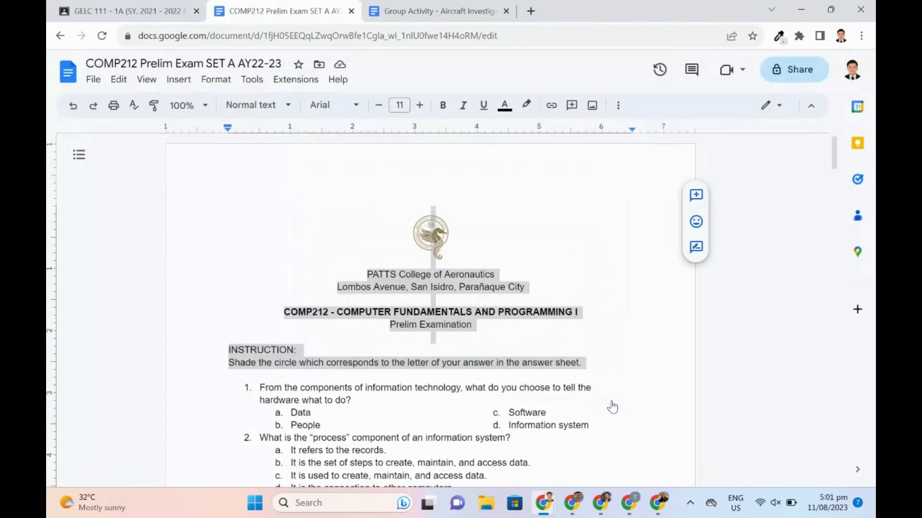
click(606, 399)
click(530, 11)
text(docs.new)
key(Return)
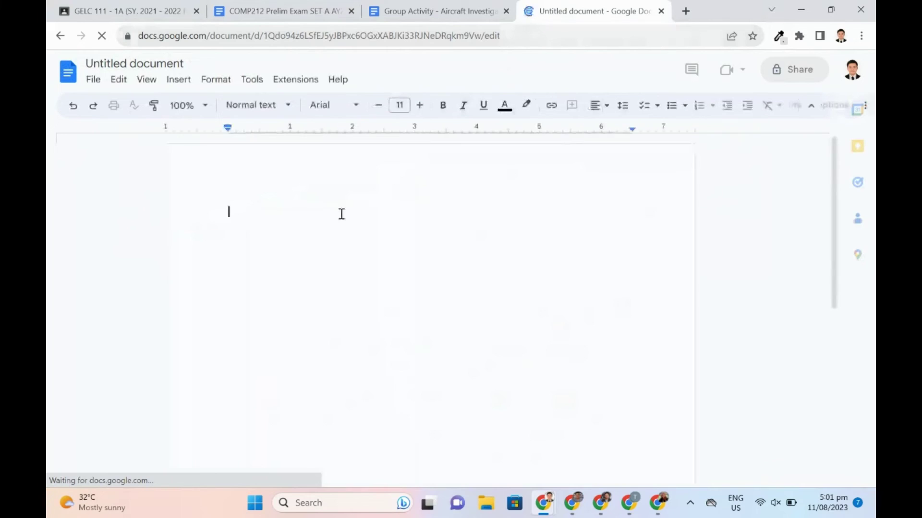
text(@examination)
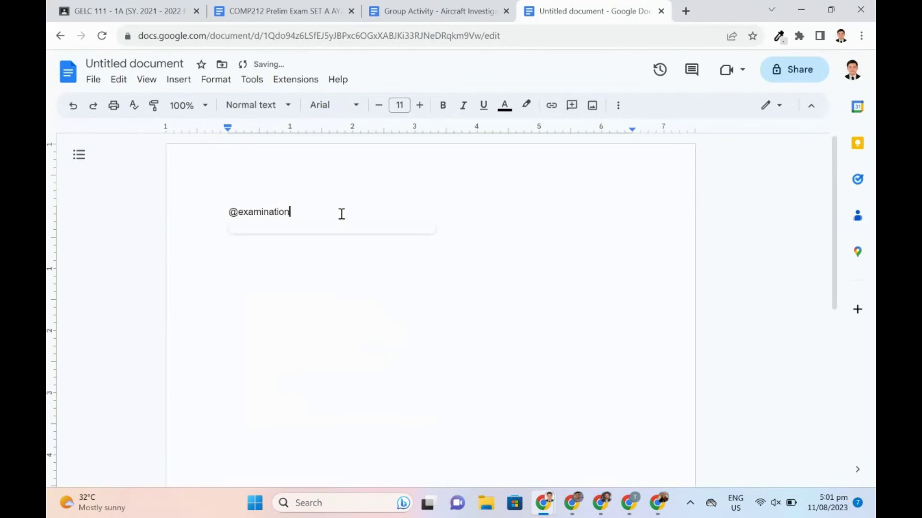
click(324, 264)
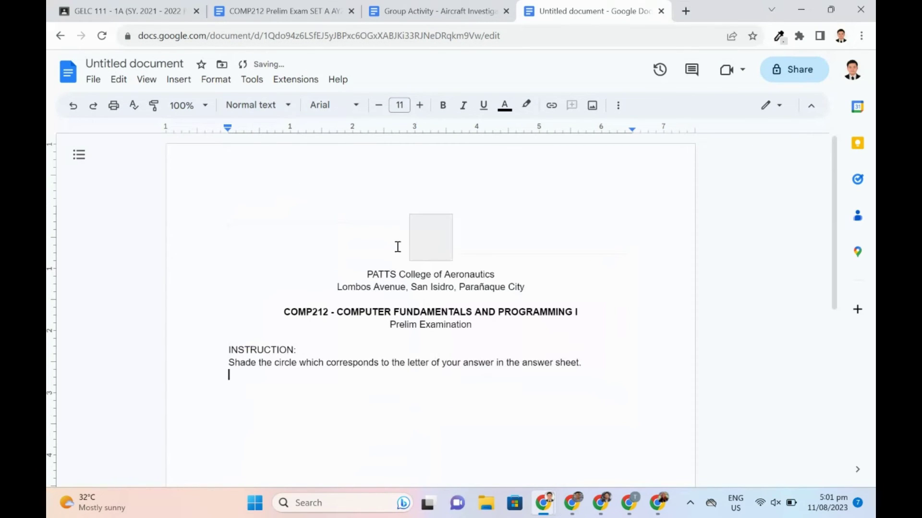
click(229, 364)
key(Tab)
drag(229, 350, 307, 349)
key(ctrl+b)
click(307, 350)
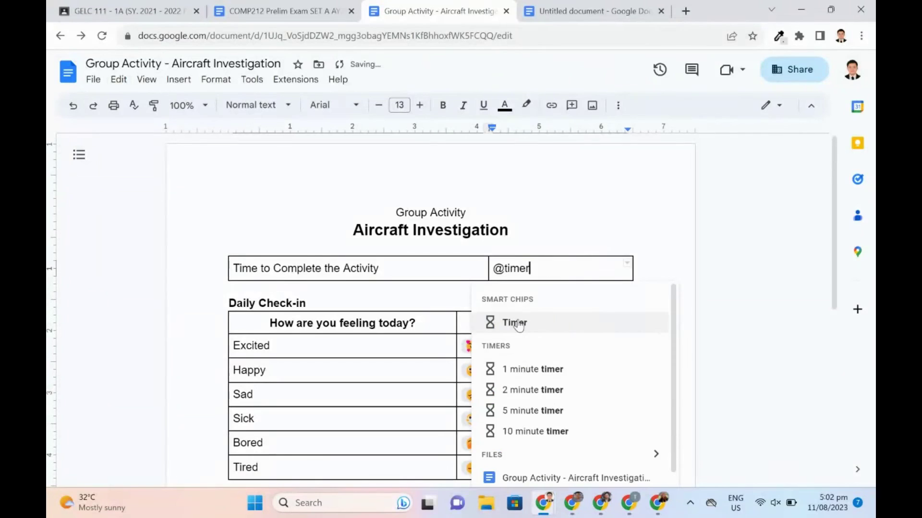
Insert a timer chip set to 10 minutes and start it
click(516, 323)
text(10s)
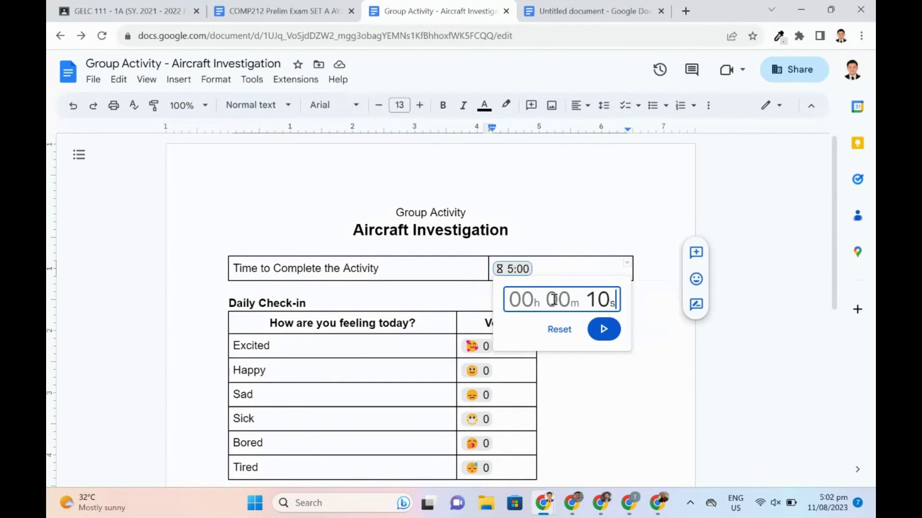
text(00)
click(603, 330)
click(624, 303)
Vote Excited in the daily check-in and Engine Failure in the poll
scroll(625, 310, down, 3)
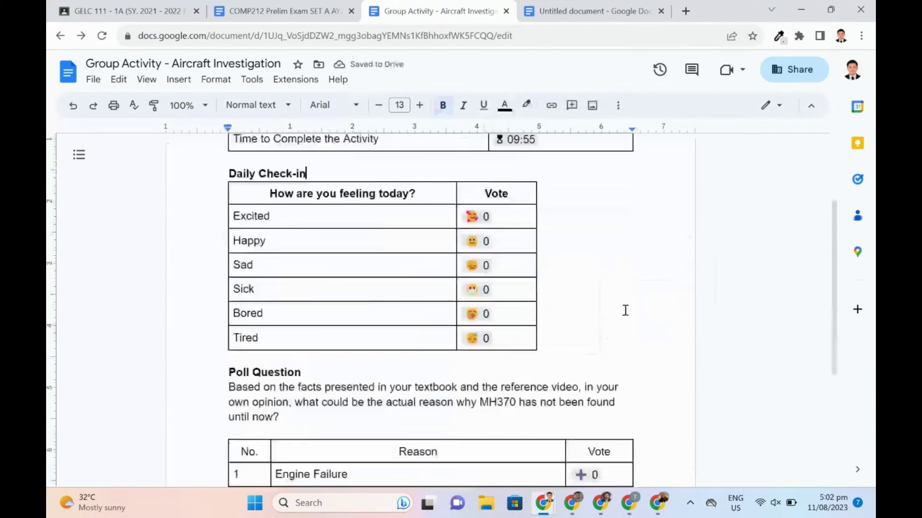
click(475, 221)
scroll(476, 221, down, 4)
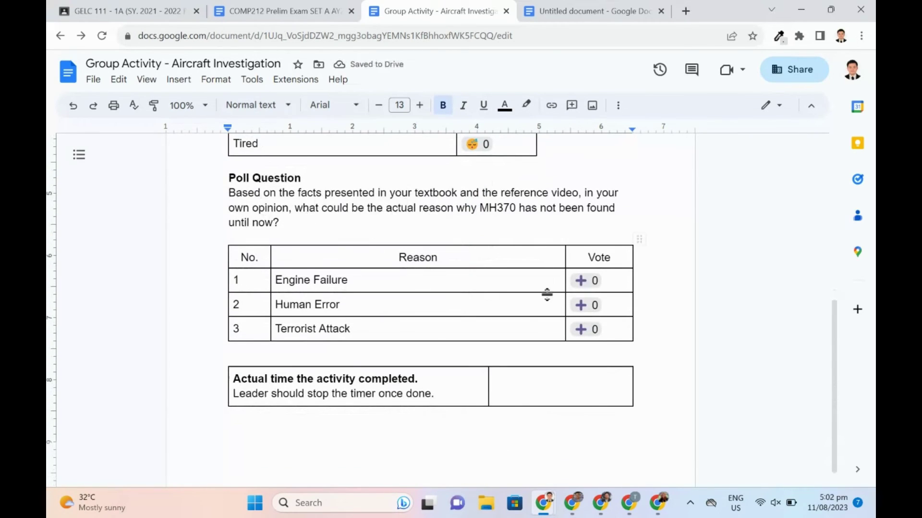
click(590, 285)
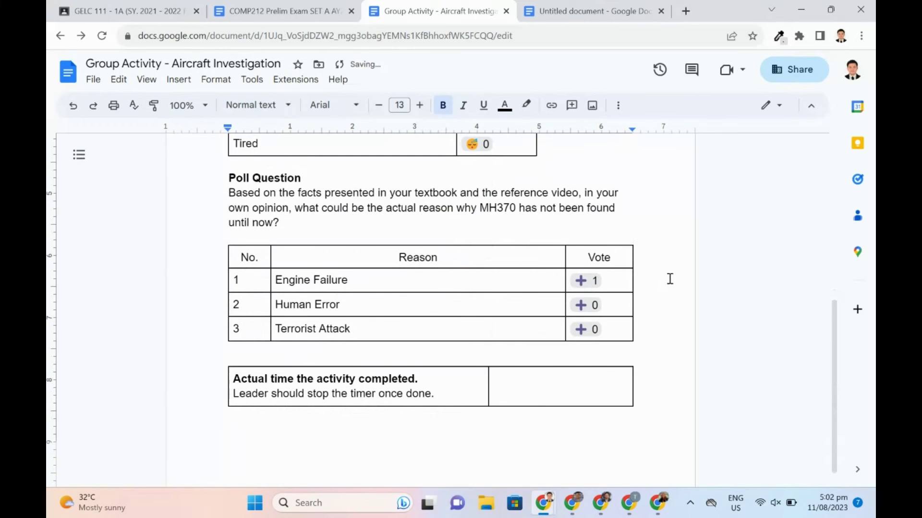
scroll(669, 278, down, 1)
click(539, 378)
text(@stopwatch)
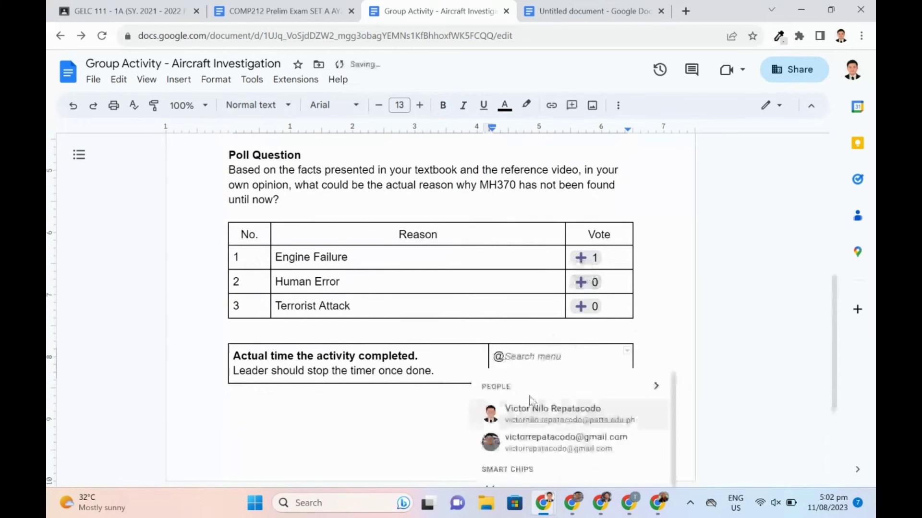
click(524, 406)
click(545, 368)
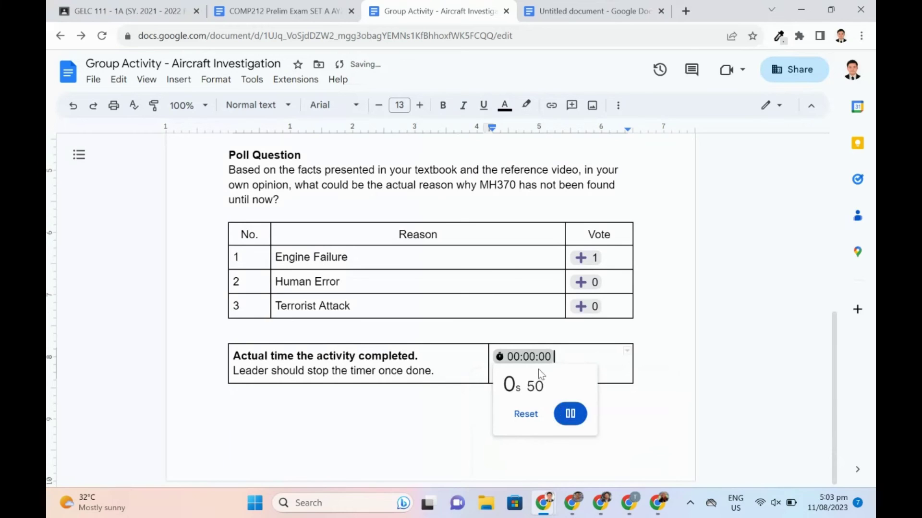
click(380, 371)
mouse_move(556, 382)
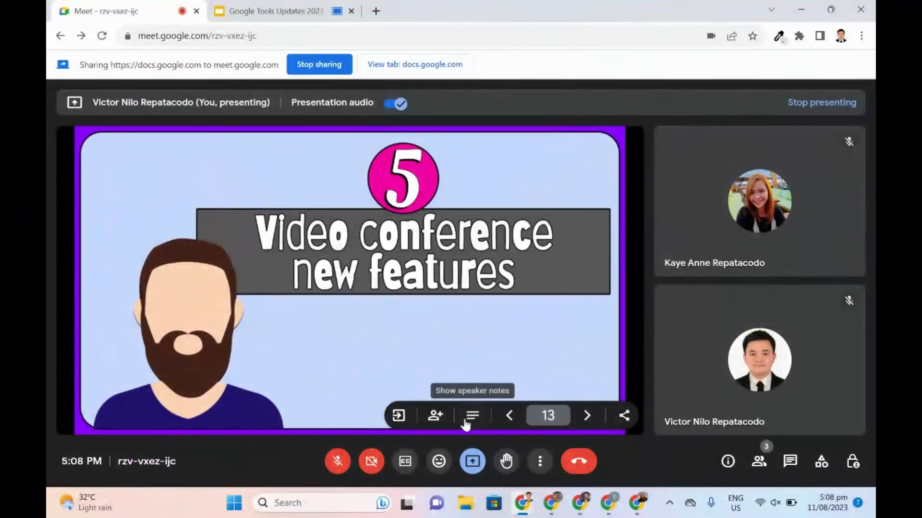
Show the speaker notes and advance to the next slide
click(465, 419)
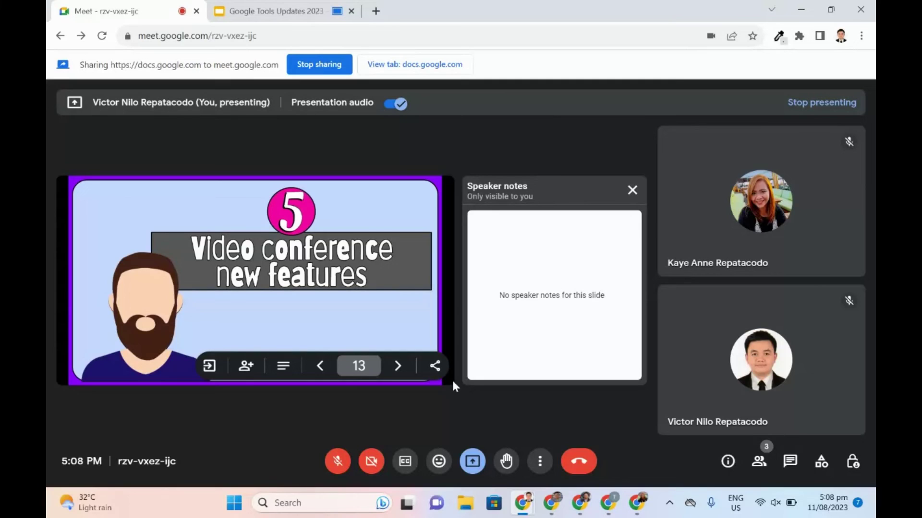
click(401, 367)
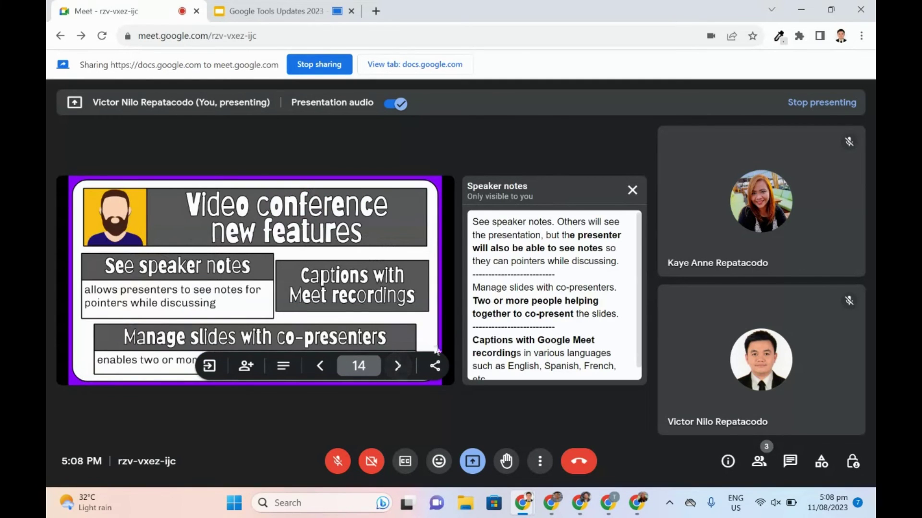
scroll(527, 271, down, 1)
scroll(527, 288, up, 1)
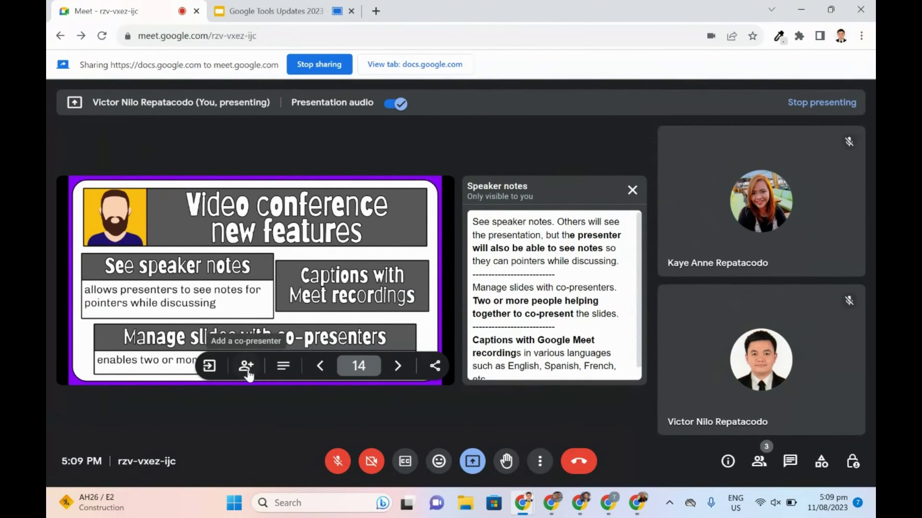
Add the other participant as co-presenter, then step the slides forward, back and forward
click(246, 367)
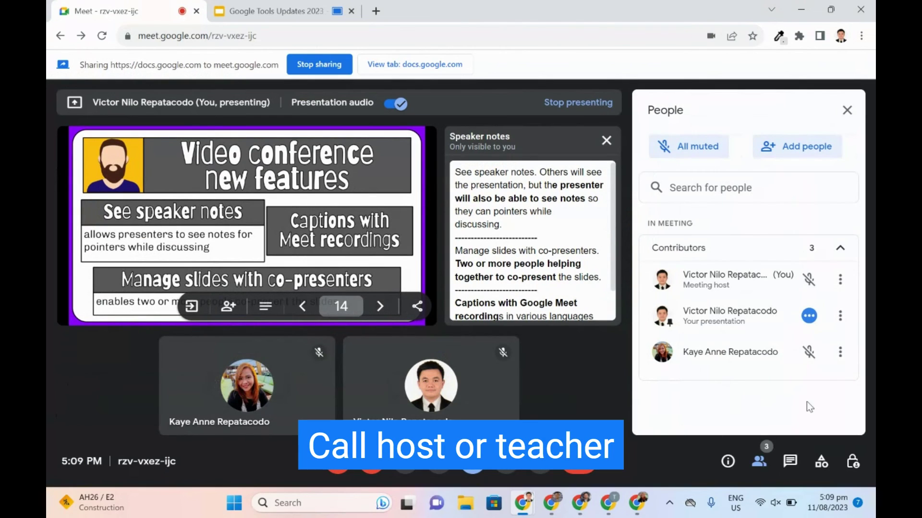
click(840, 352)
click(744, 257)
click(553, 336)
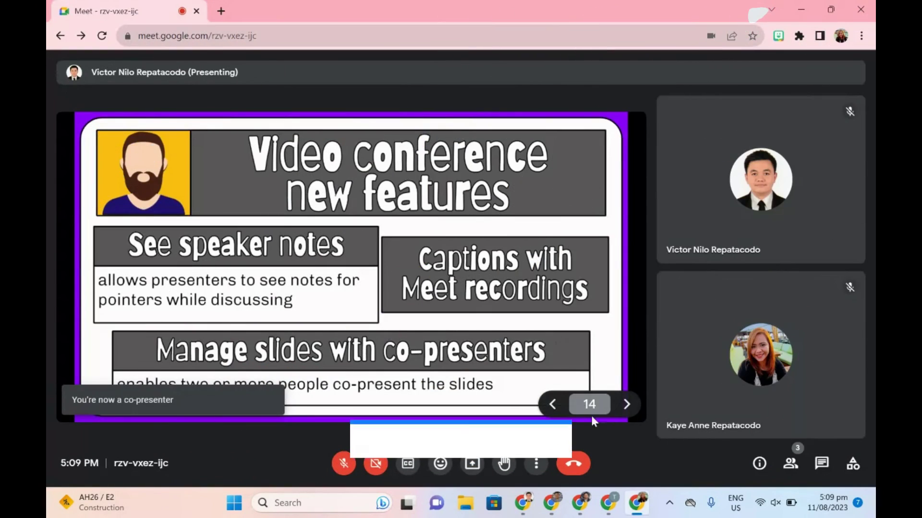
click(626, 405)
click(553, 405)
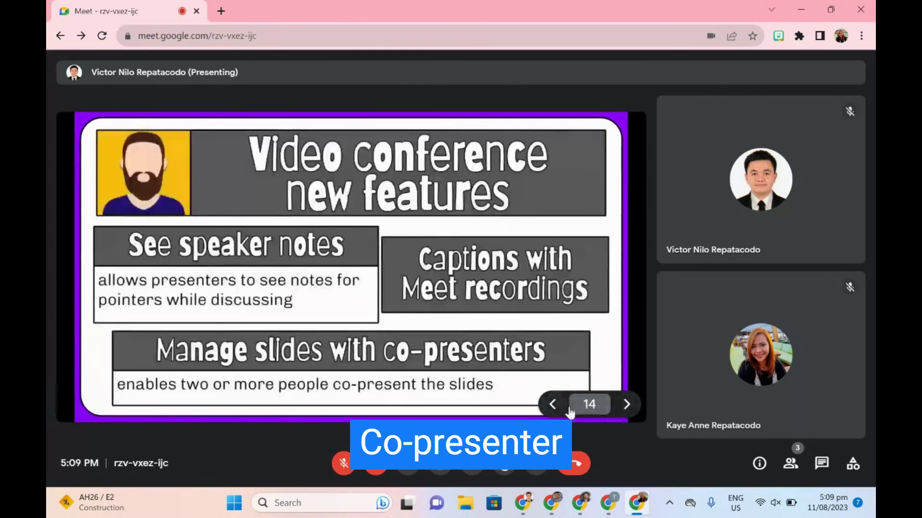
click(627, 405)
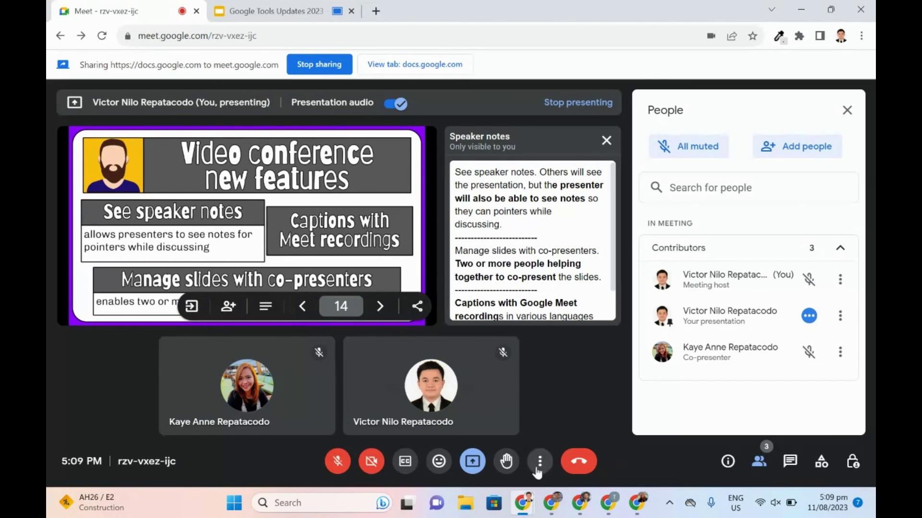
In Manage recording, set recording captions to English and tick Also start a transcript
click(540, 462)
click(591, 169)
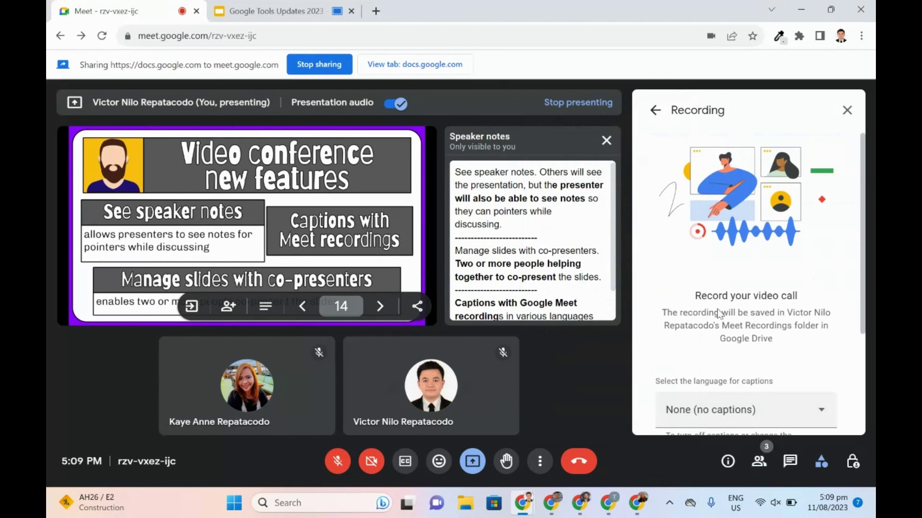
click(749, 280)
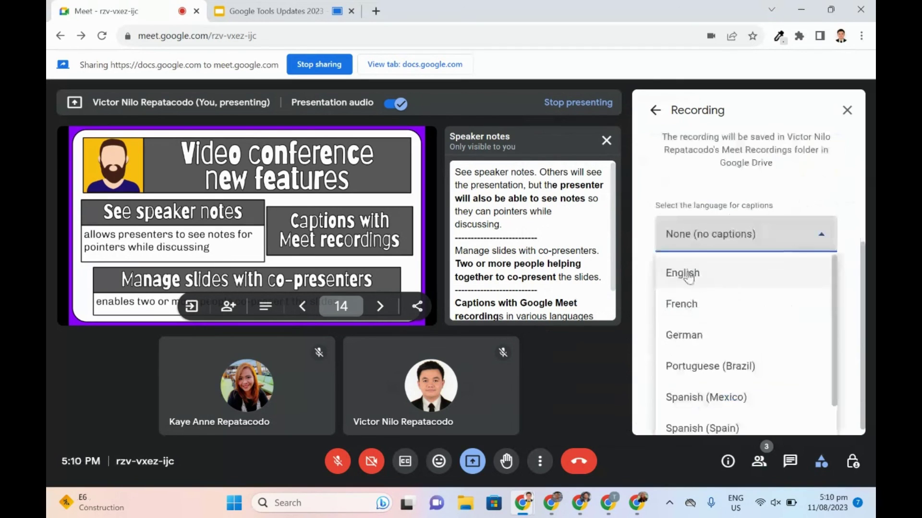
scroll(712, 358, down, 1)
scroll(700, 282, up, 1)
click(694, 278)
click(677, 337)
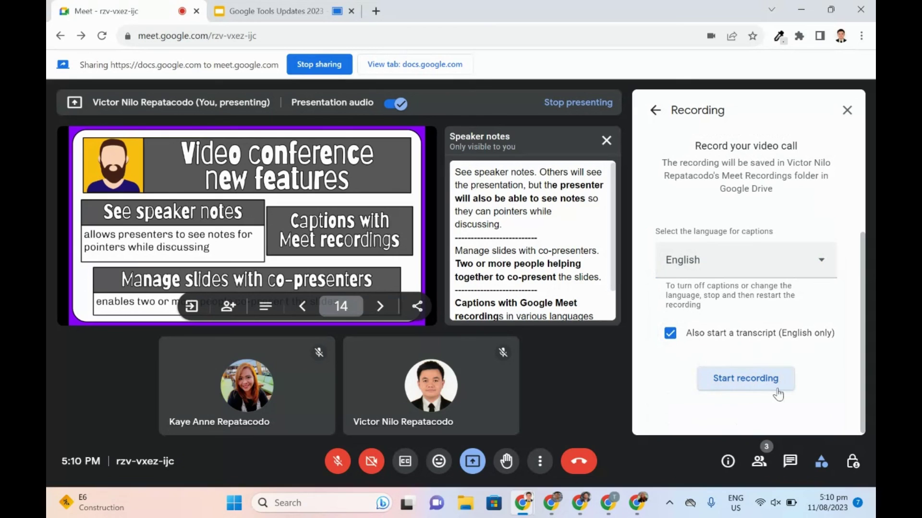